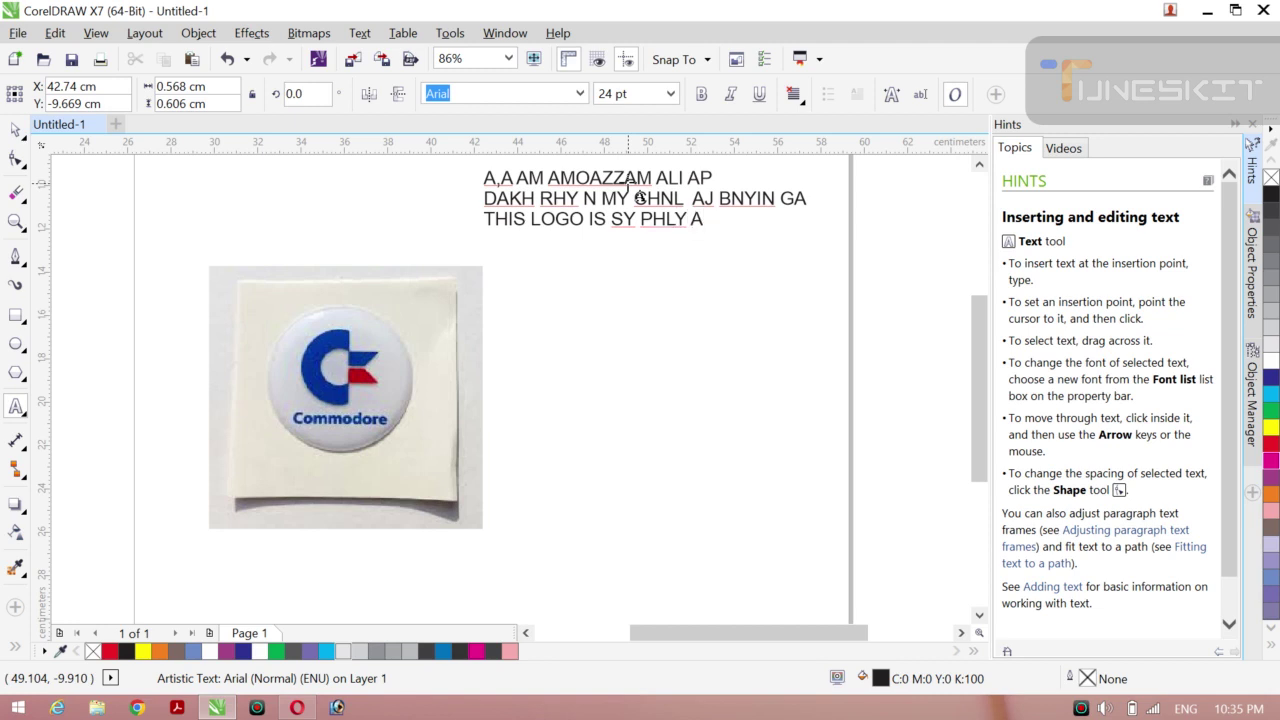
Continue the introductory message text with "APNY LIKE SUBSCRIB KRNA HA OUR DROOD SHREF PAR LEENA HA".
{"action": "type", "text": "Y LIKE"}
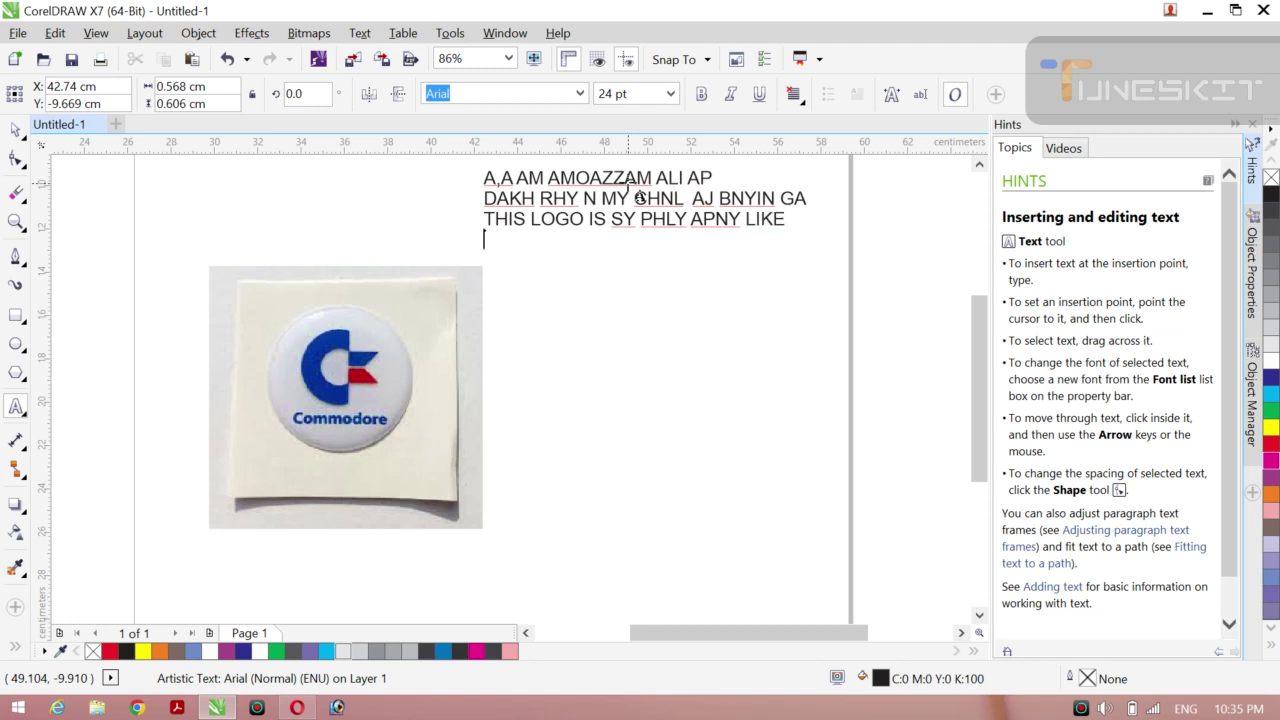
{"action": "type", "text": " SUBSCRIB "}
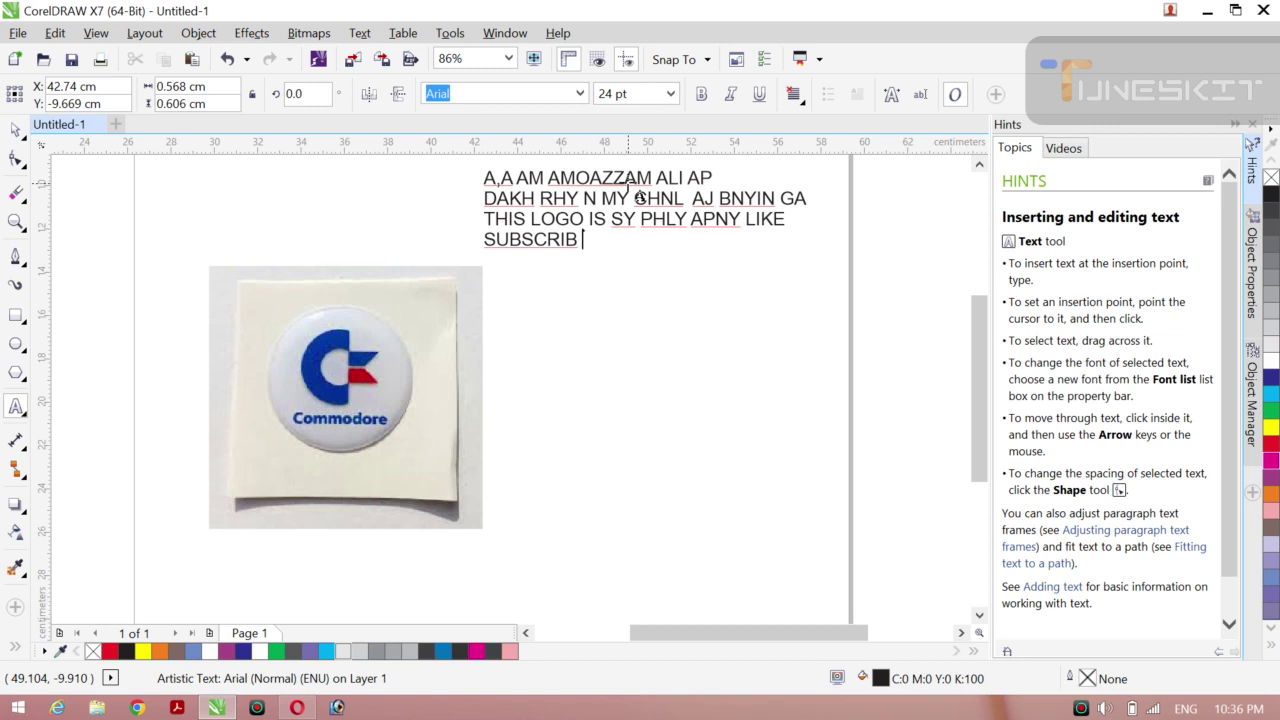
{"action": "type", "text": "KRNA HA "}
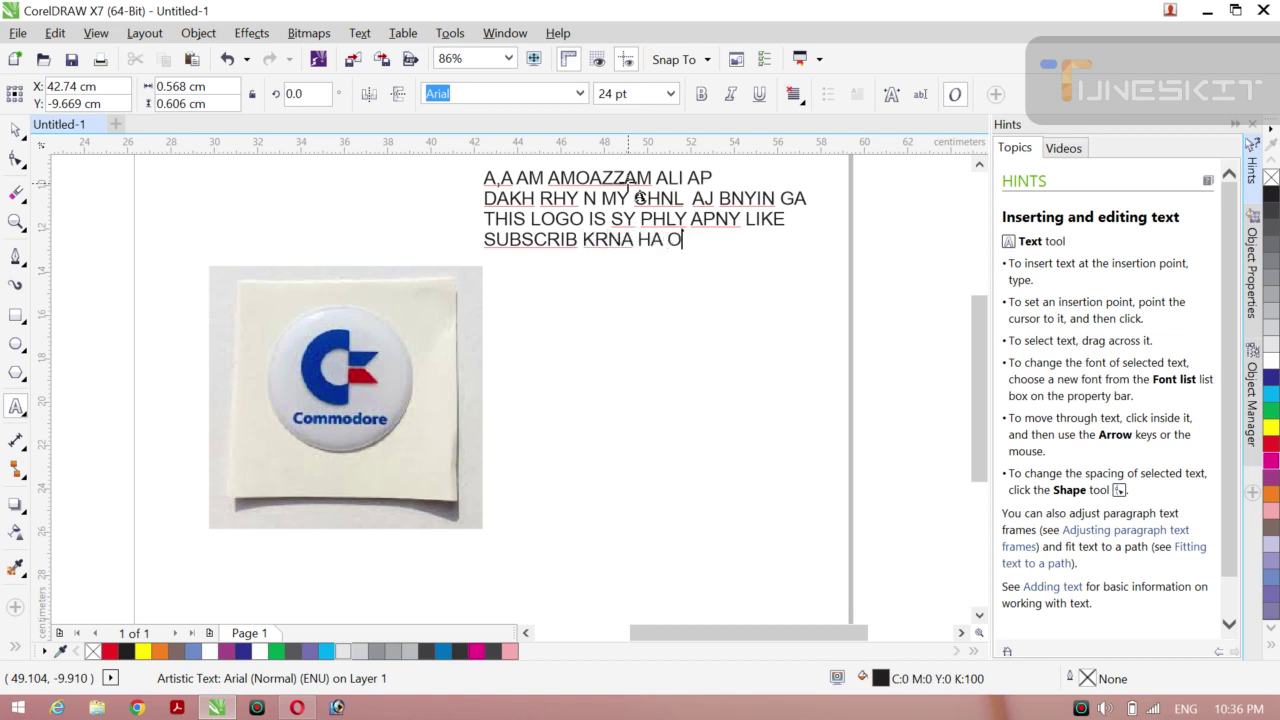
{"action": "type", "text": "OUR DROOD "}
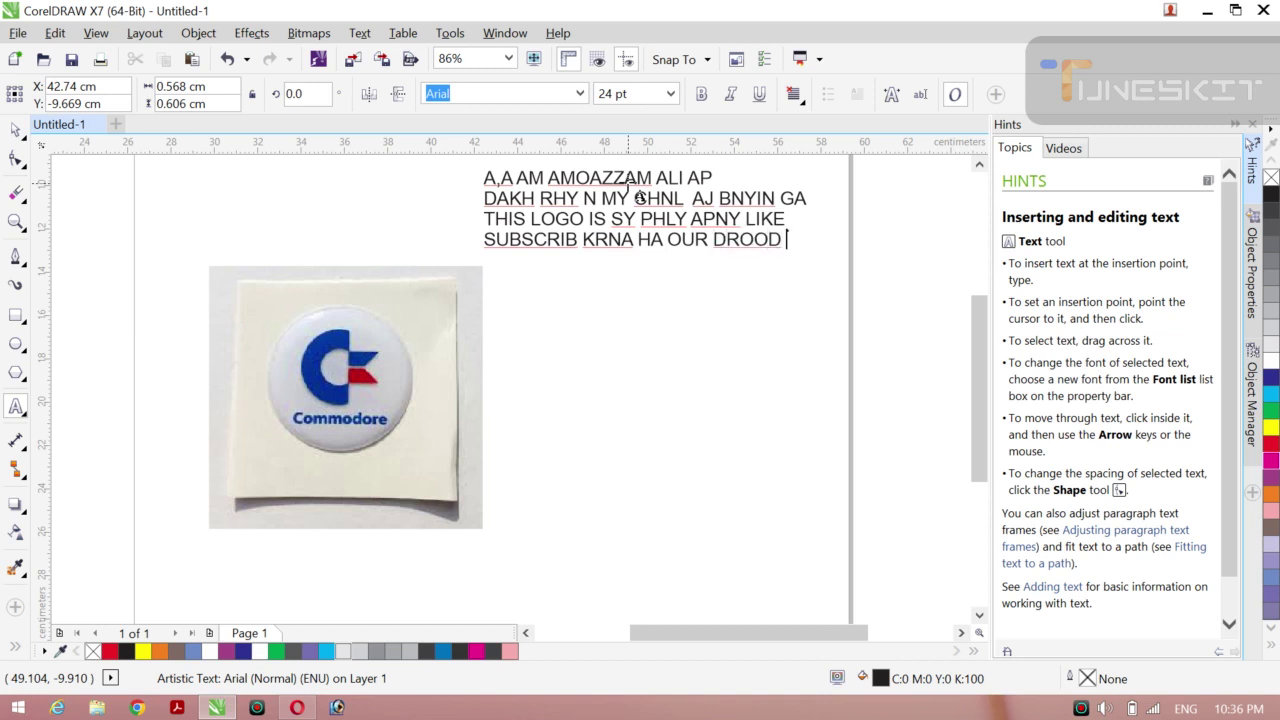
{"action": "type", "text": "SHREF"}
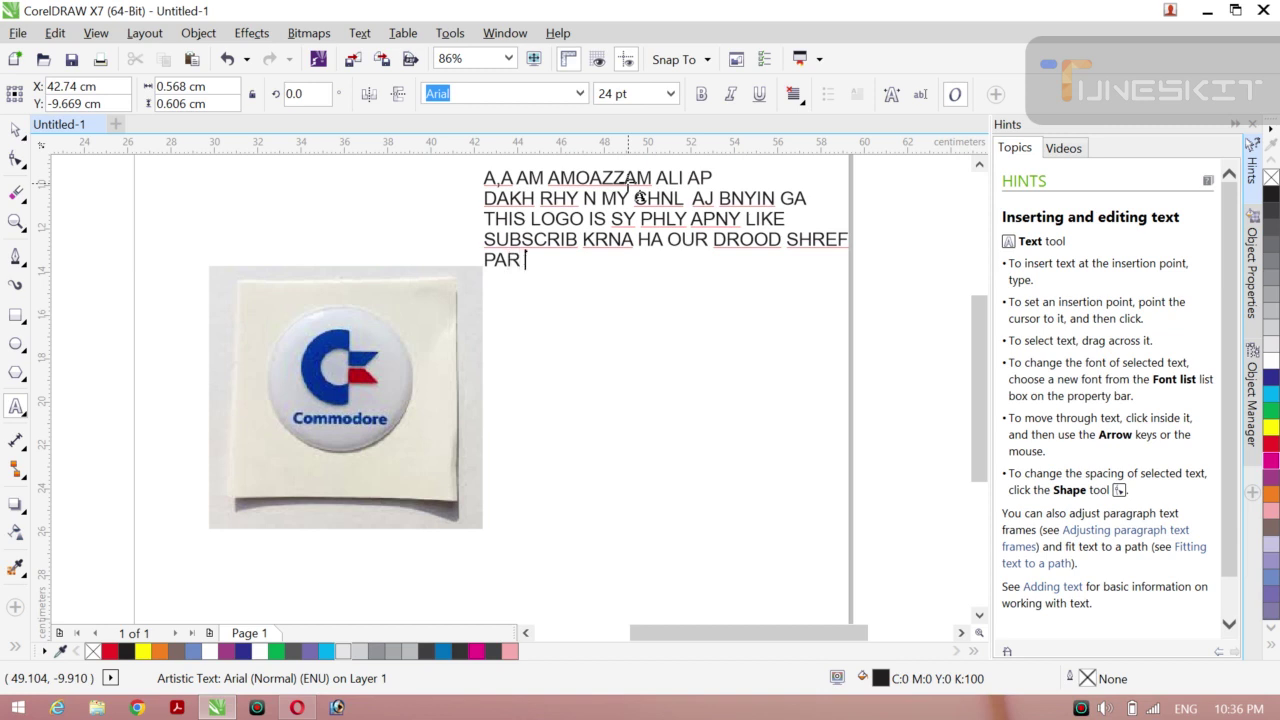
{"action": "type", "text": "LEENA HA"}
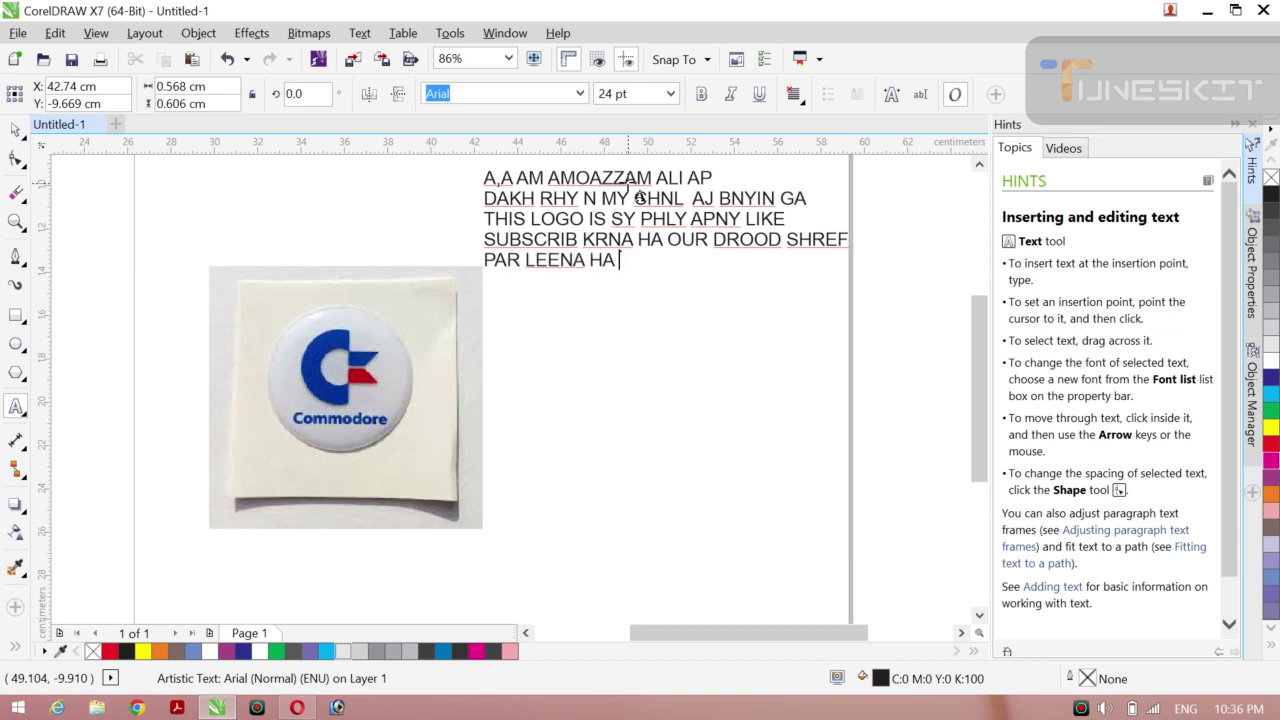
Delete the entire introductory message above the logo photo and leave text editing.
{"action": "key", "text": "ctrl+a"}
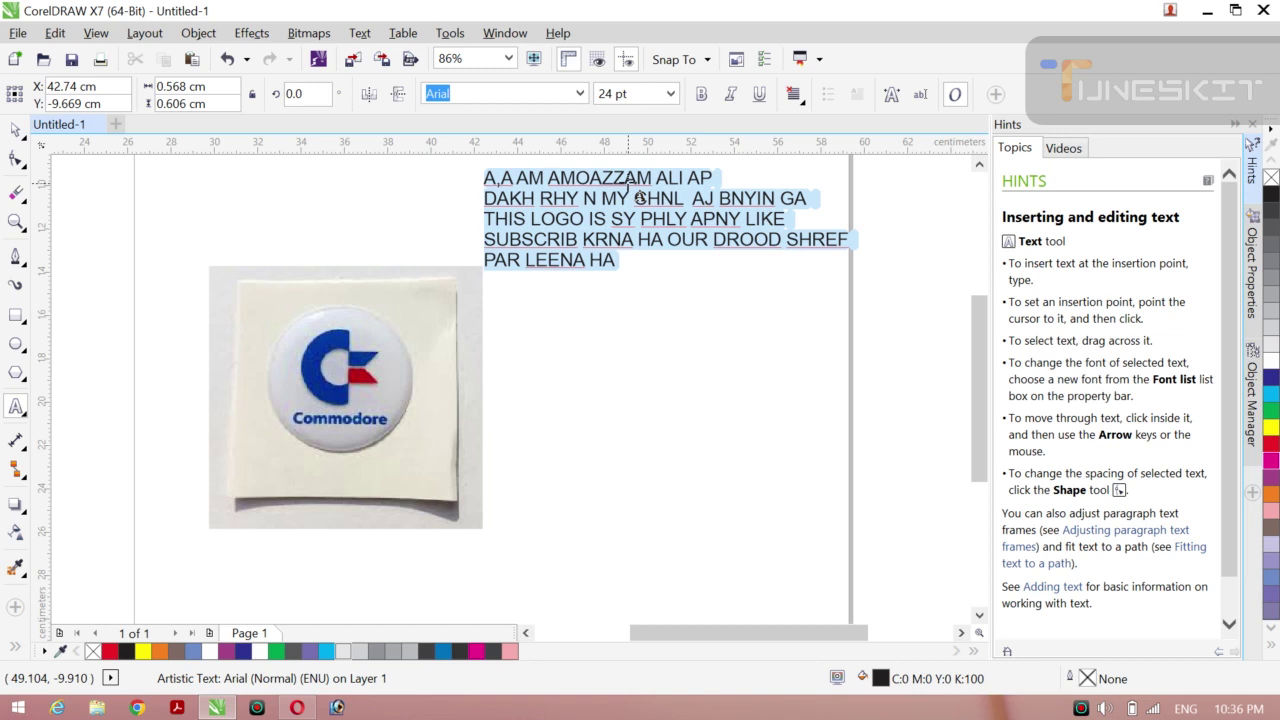
{"action": "key", "text": "Delete"}
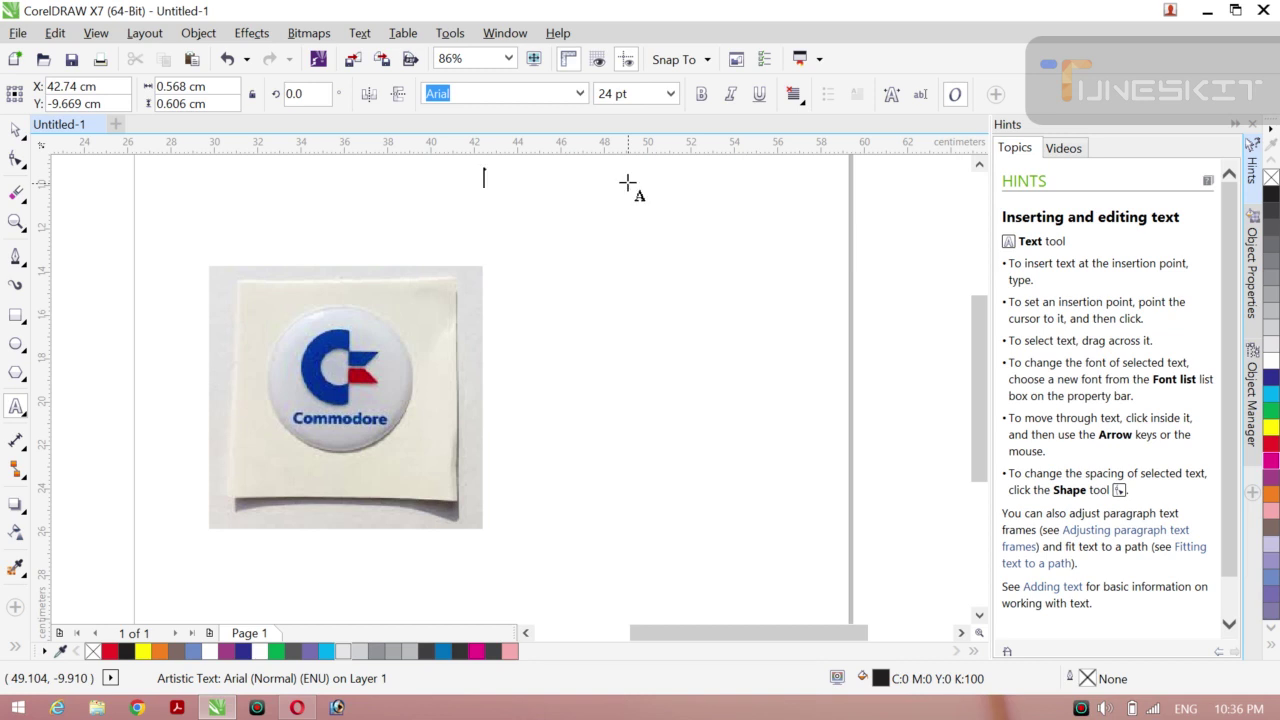
{"action": "left_click", "coordinate": [27, 141]}
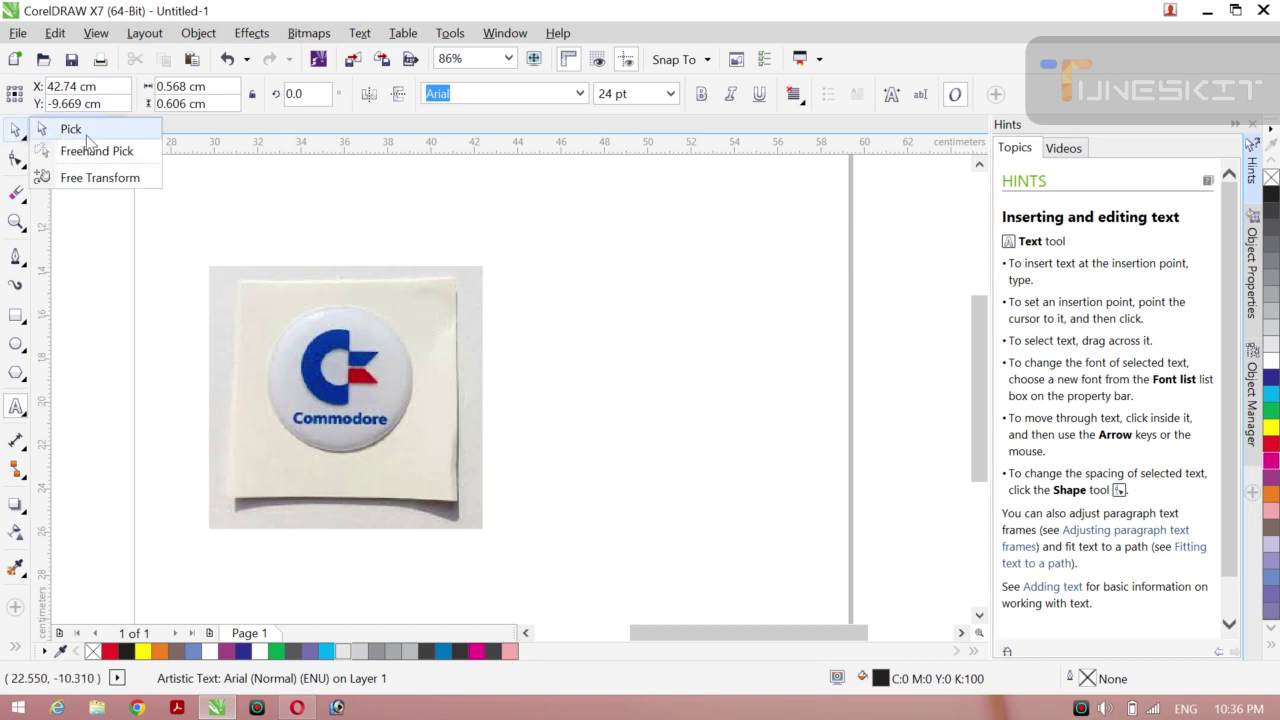
{"action": "left_click", "coordinate": [88, 136]}
Examine the Commodore emblem on the reference photo up close, shifting the photo aside and moving it back.
{"action": "left_click", "coordinate": [406, 306]}
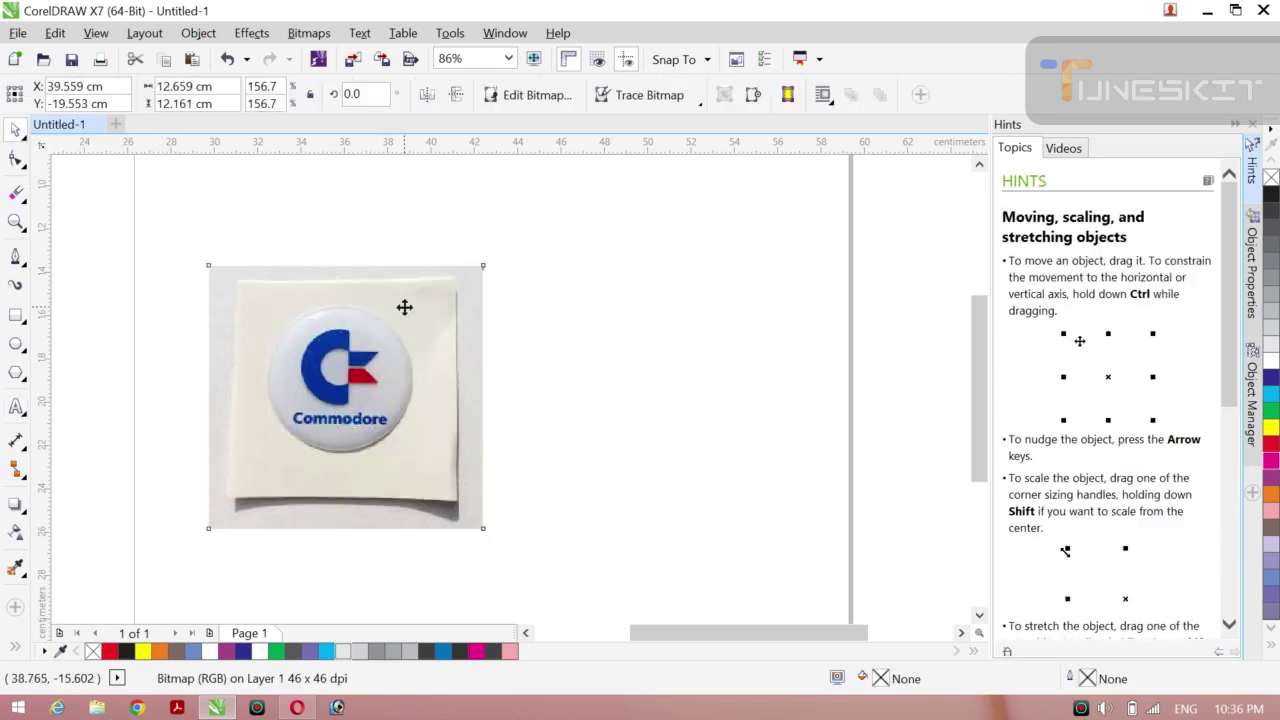
{"action": "left_click_drag", "start_coordinate": [406, 306], "coordinate": [472, 312]}
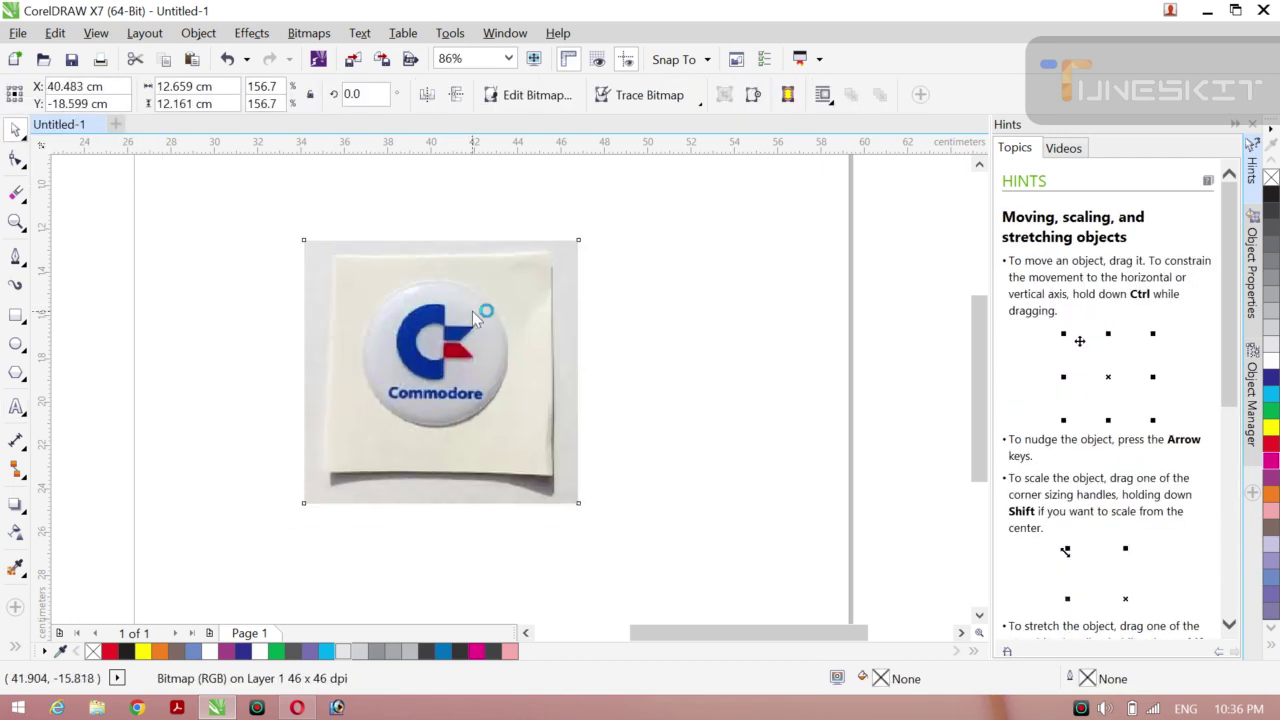
{"action": "key", "text": "z"}
{"action": "left_click_drag", "start_coordinate": [354, 277], "coordinate": [501, 384]}
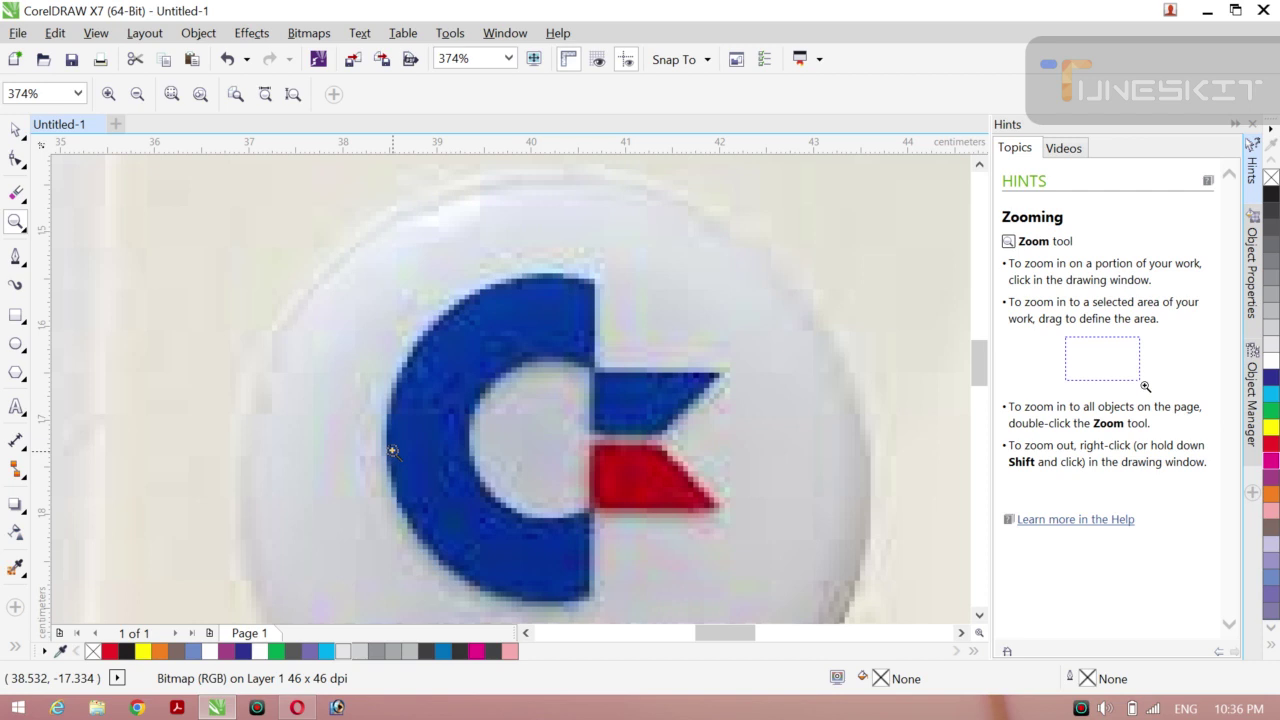
{"action": "left_click", "coordinate": [137, 94]}
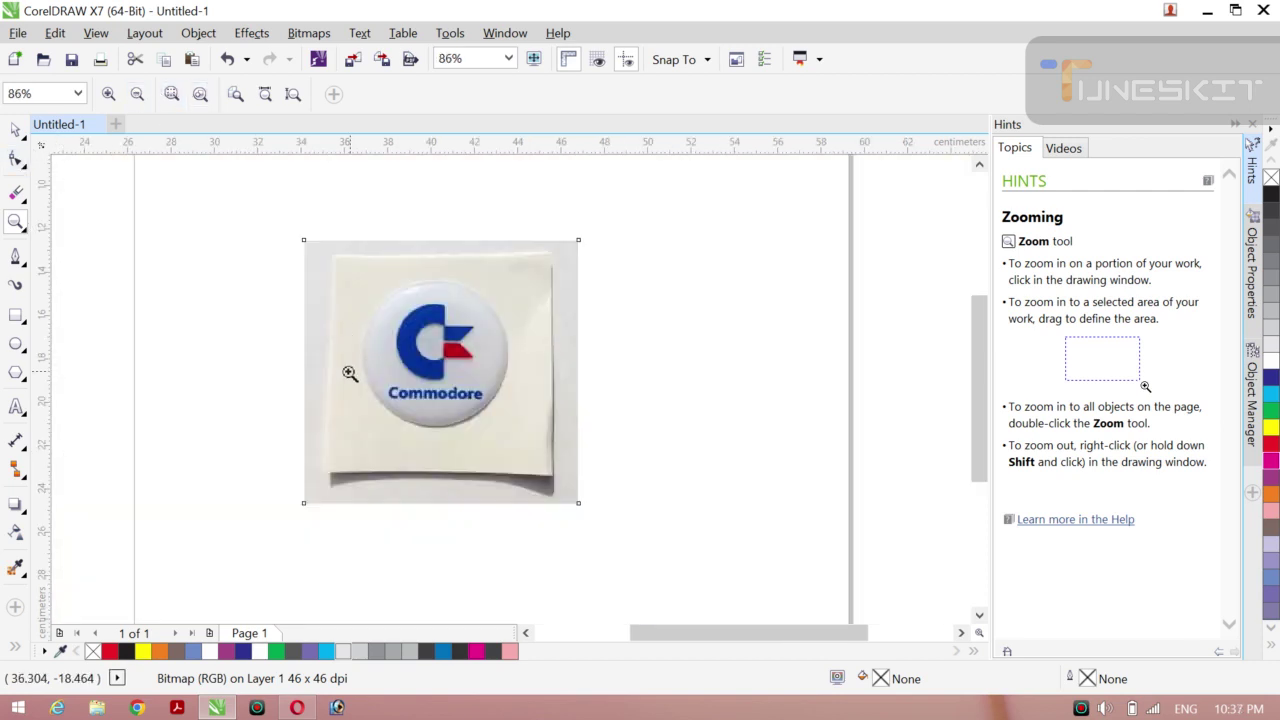
{"action": "left_click", "coordinate": [28, 145]}
{"action": "left_click", "coordinate": [60, 126]}
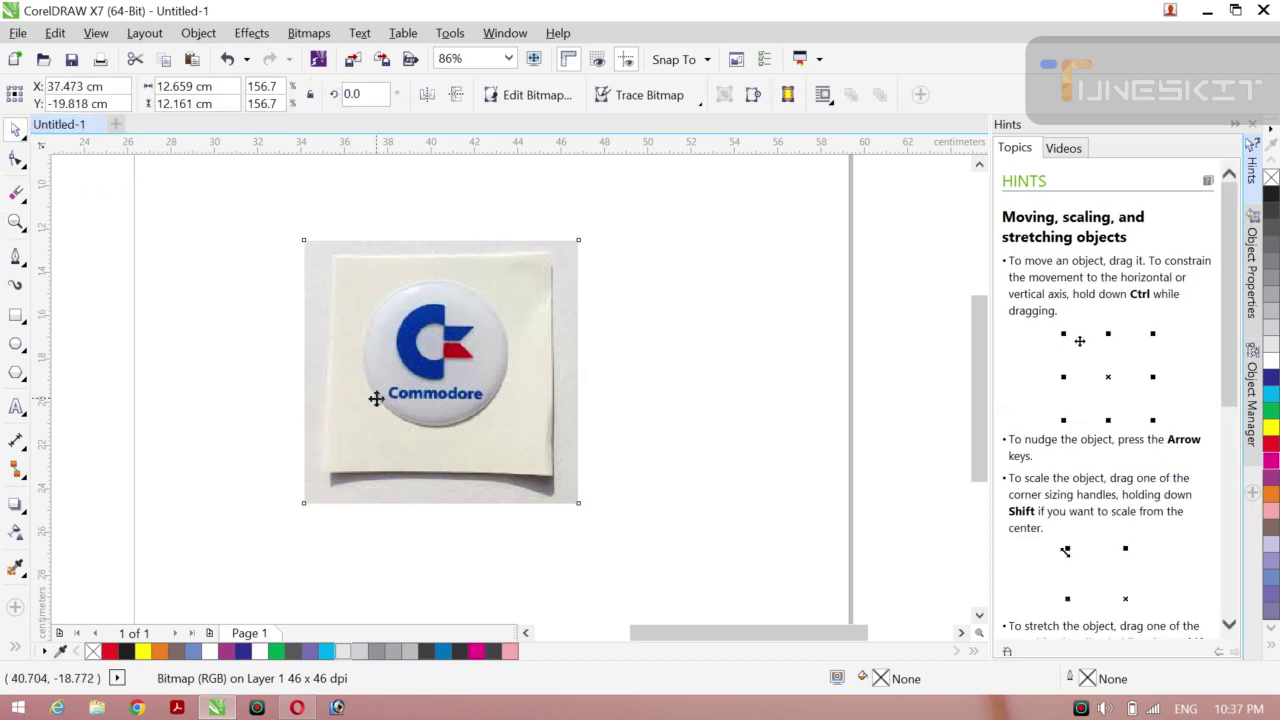
{"action": "left_click_drag", "start_coordinate": [376, 399], "coordinate": [343, 398]}
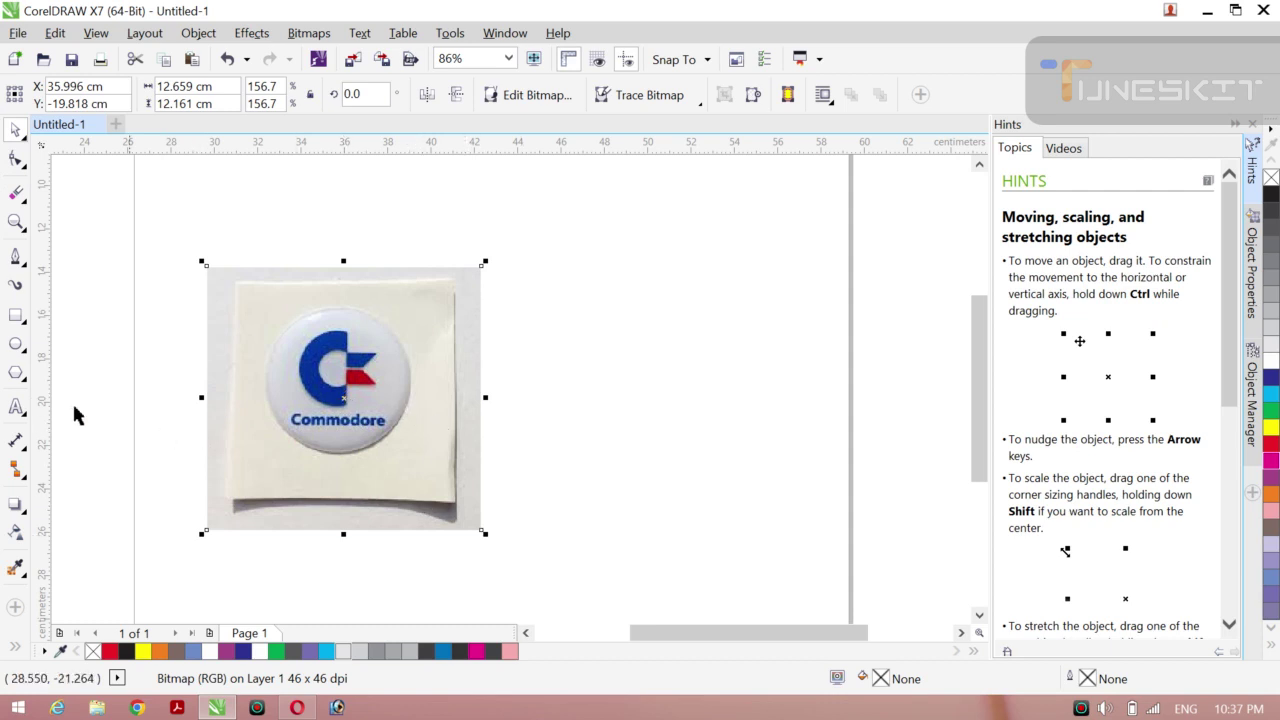
Draw a circle about 5.7 cm across beside the photo, with a concentric copy about 3.4 cm across inside it.
{"action": "left_click", "coordinate": [16, 345]}
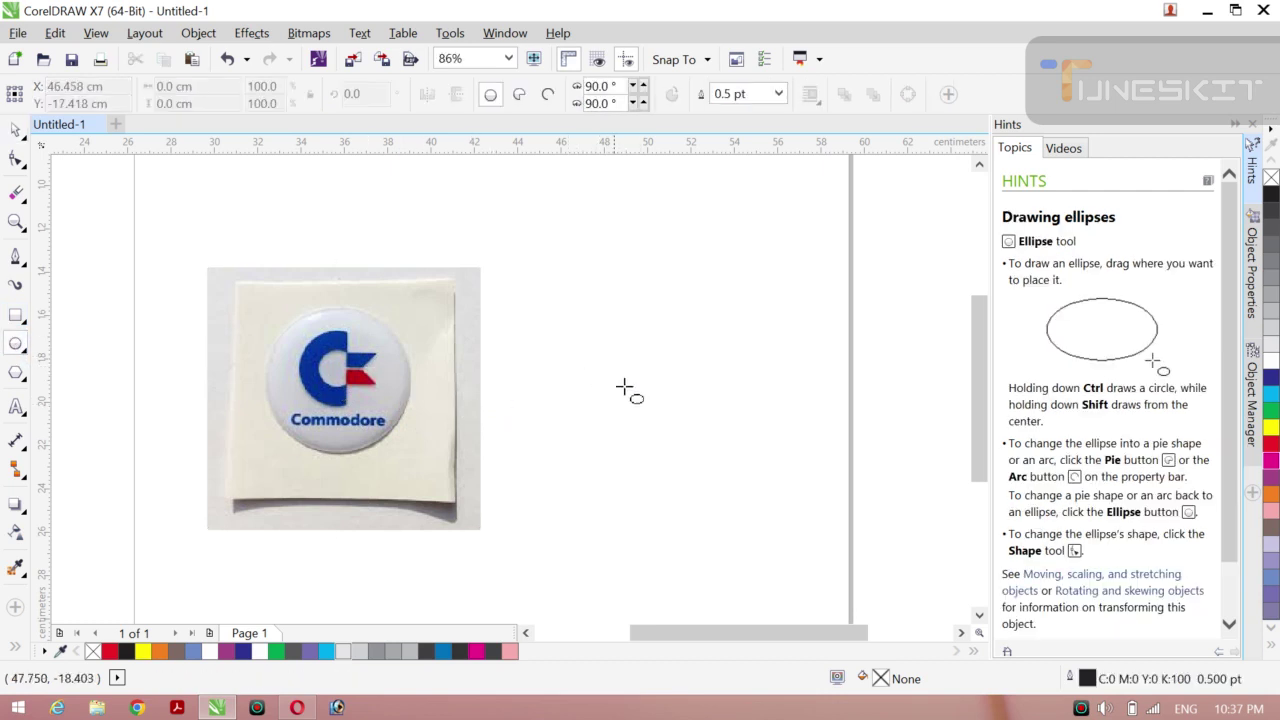
{"action": "left_click_drag", "start_coordinate": [571, 376], "coordinate": [699, 500]}
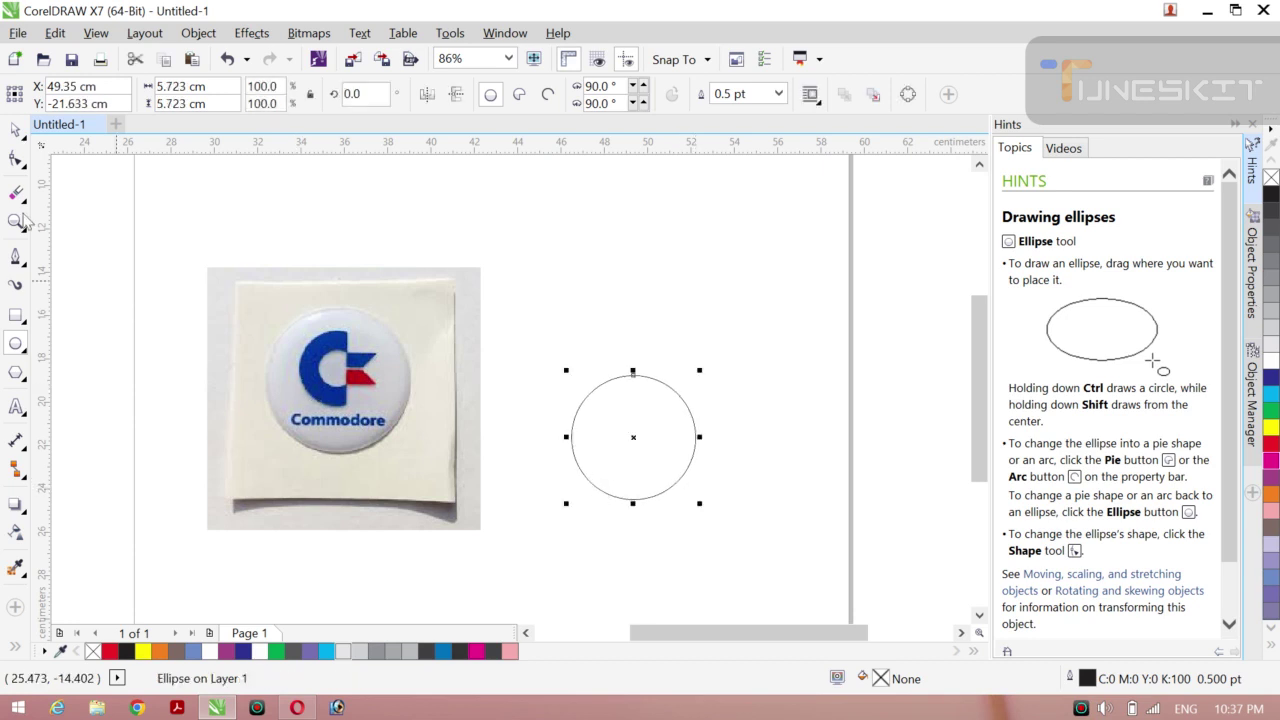
{"action": "left_click", "coordinate": [16, 130]}
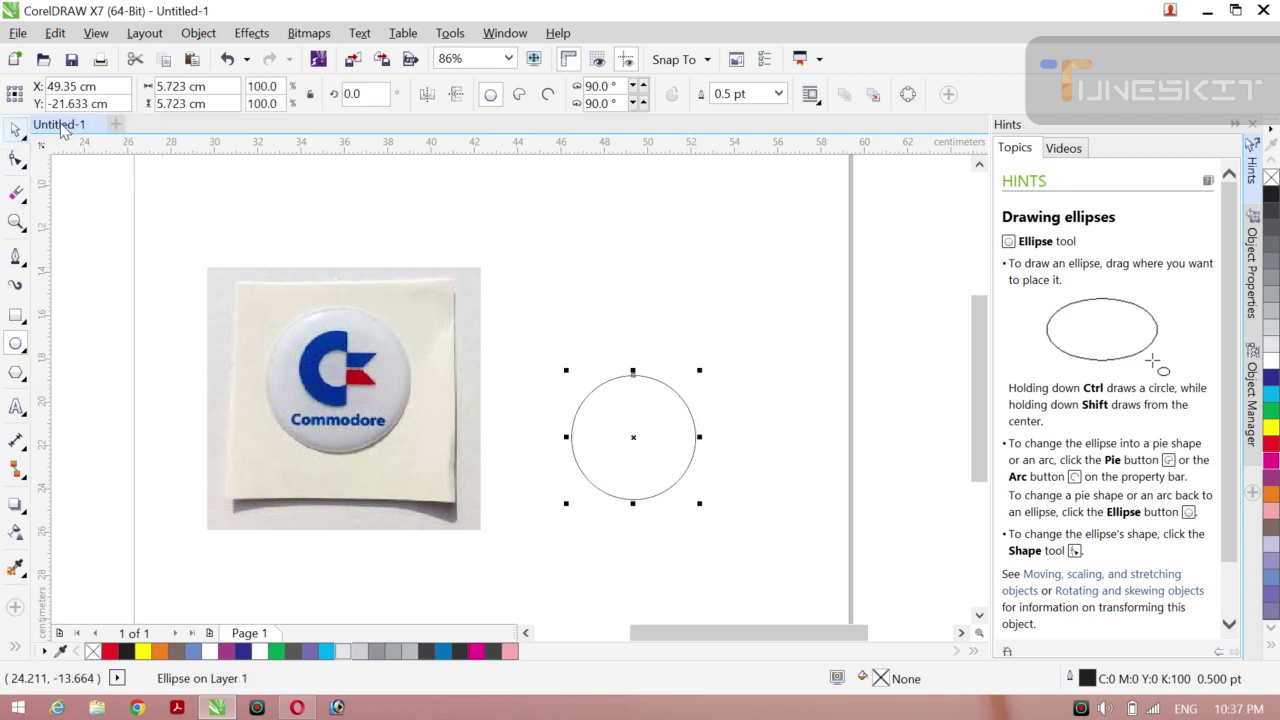
{"action": "left_click_drag", "start_coordinate": [631, 439], "coordinate": [617, 349]}
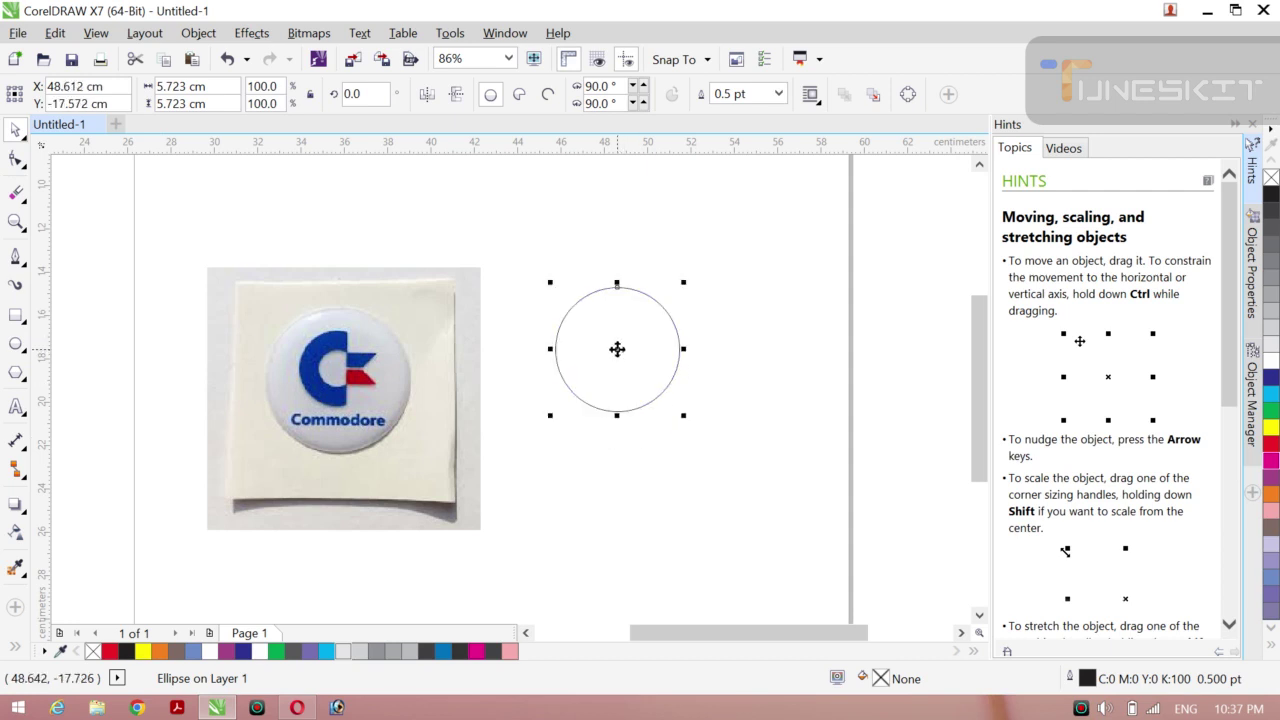
{"action": "left_click_drag", "start_coordinate": [682, 415], "coordinate": [656, 388]}
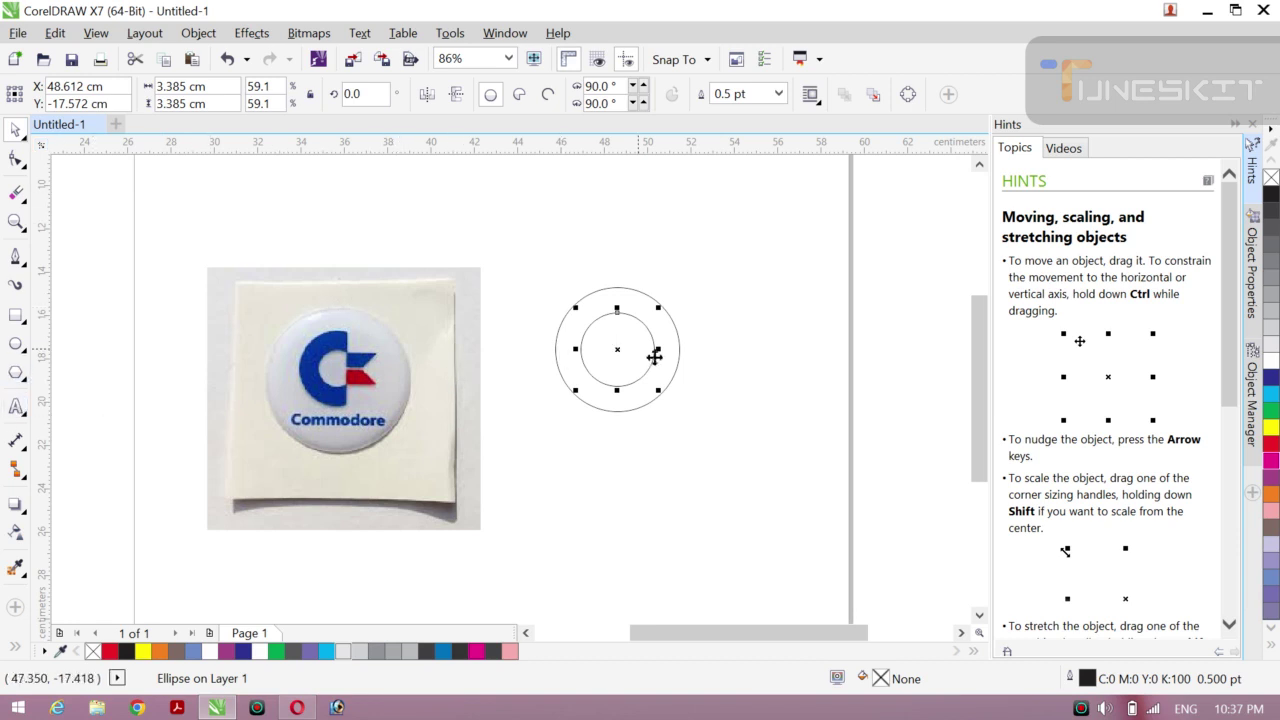
Draw a vertical line about 13 cm long with the Pen tool through both circles, slightly right of their centre.
{"action": "left_click", "coordinate": [16, 257]}
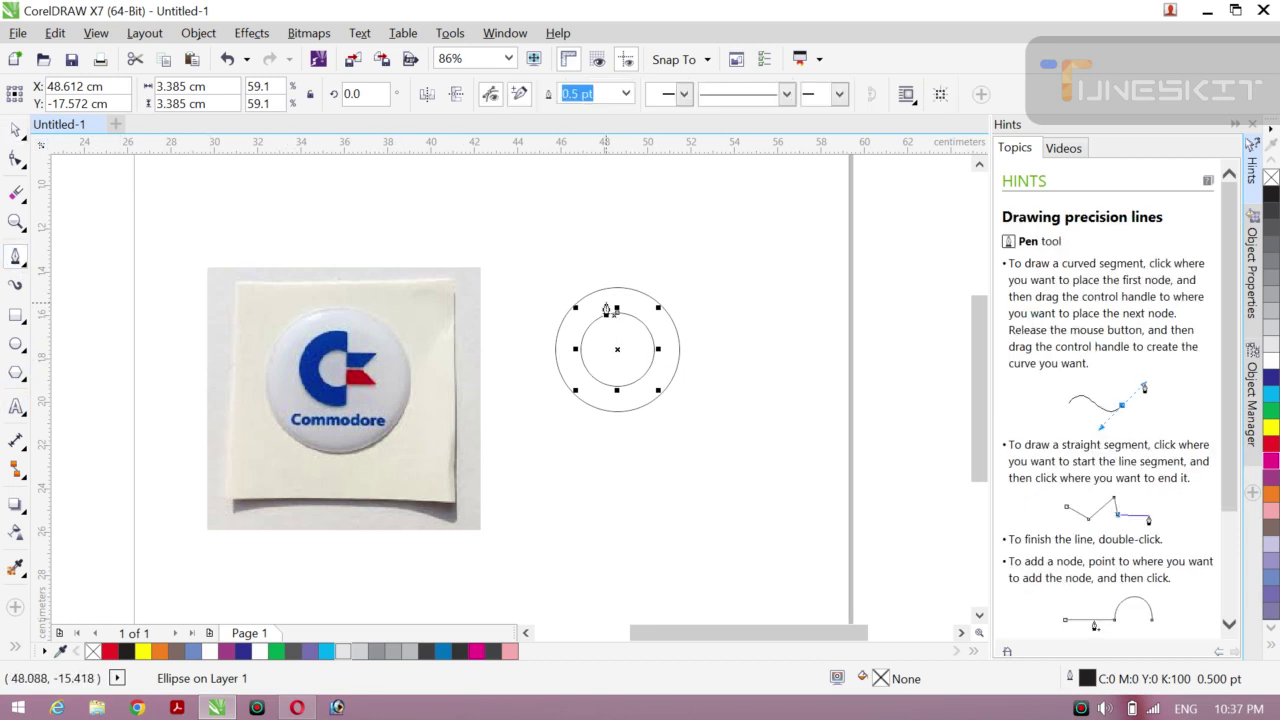
{"action": "left_click", "coordinate": [624, 228]}
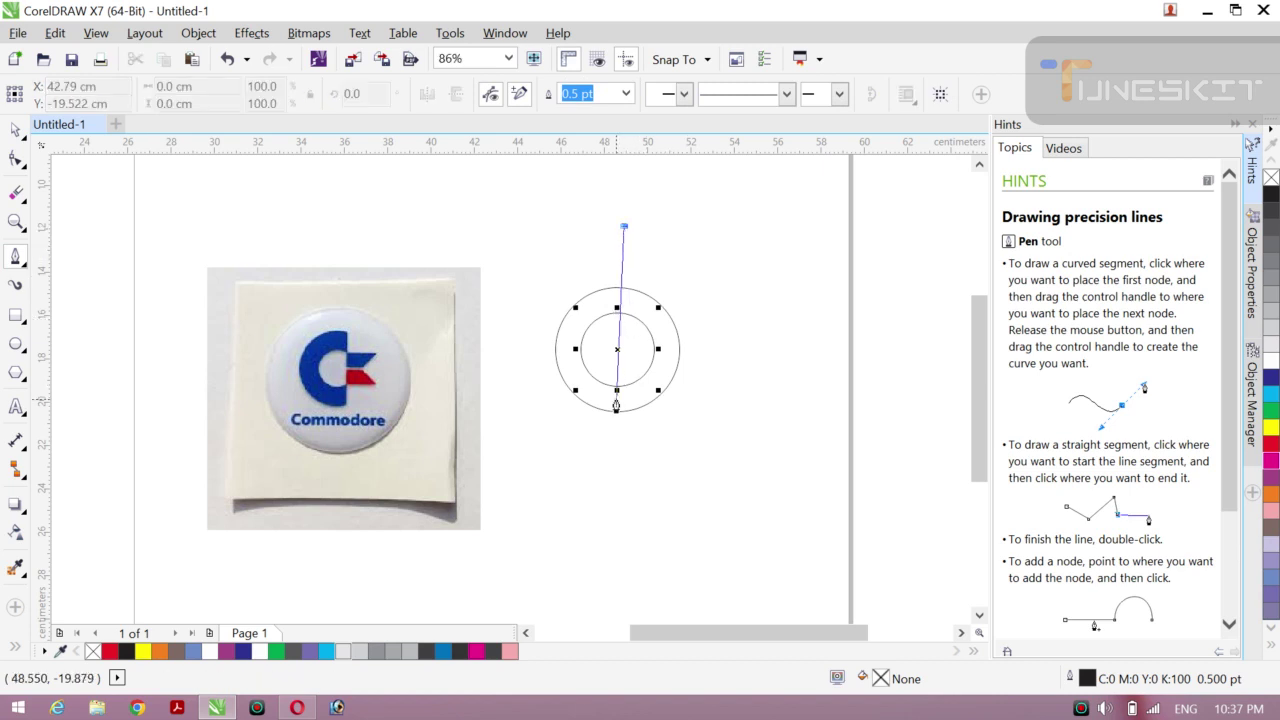
{"action": "double_click", "coordinate": [621, 511]}
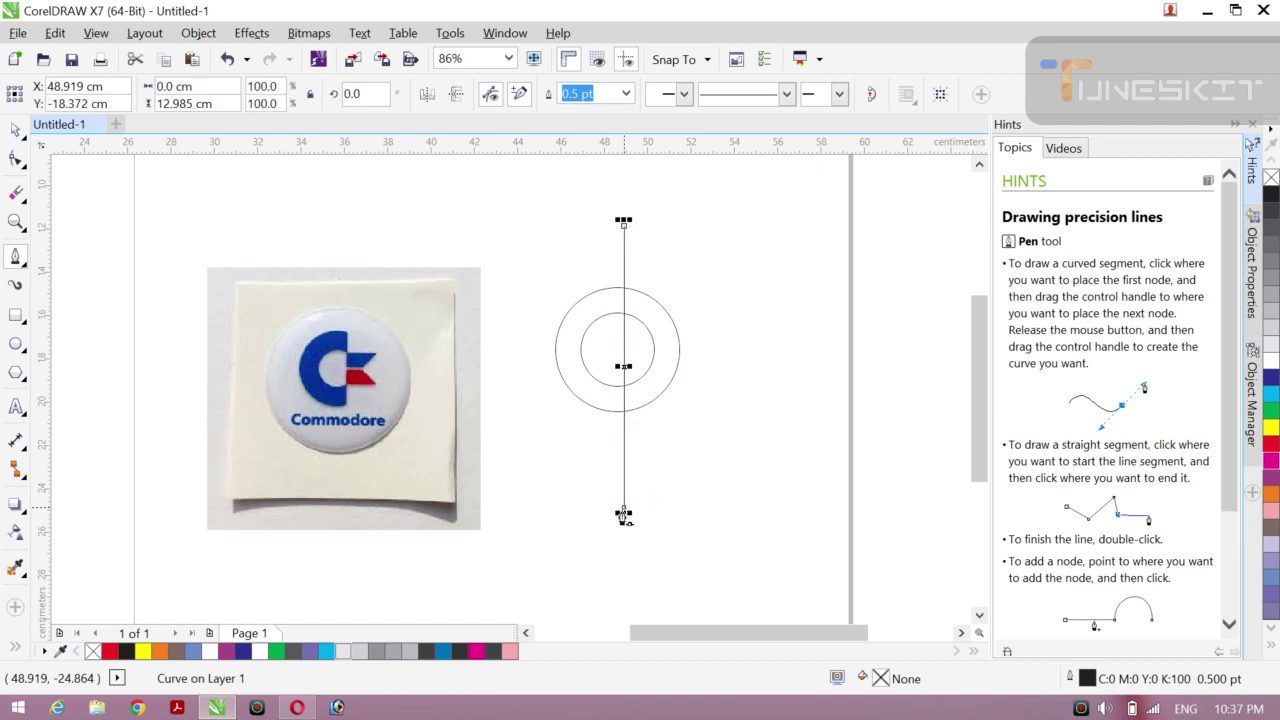
{"action": "left_click", "coordinate": [16, 128]}
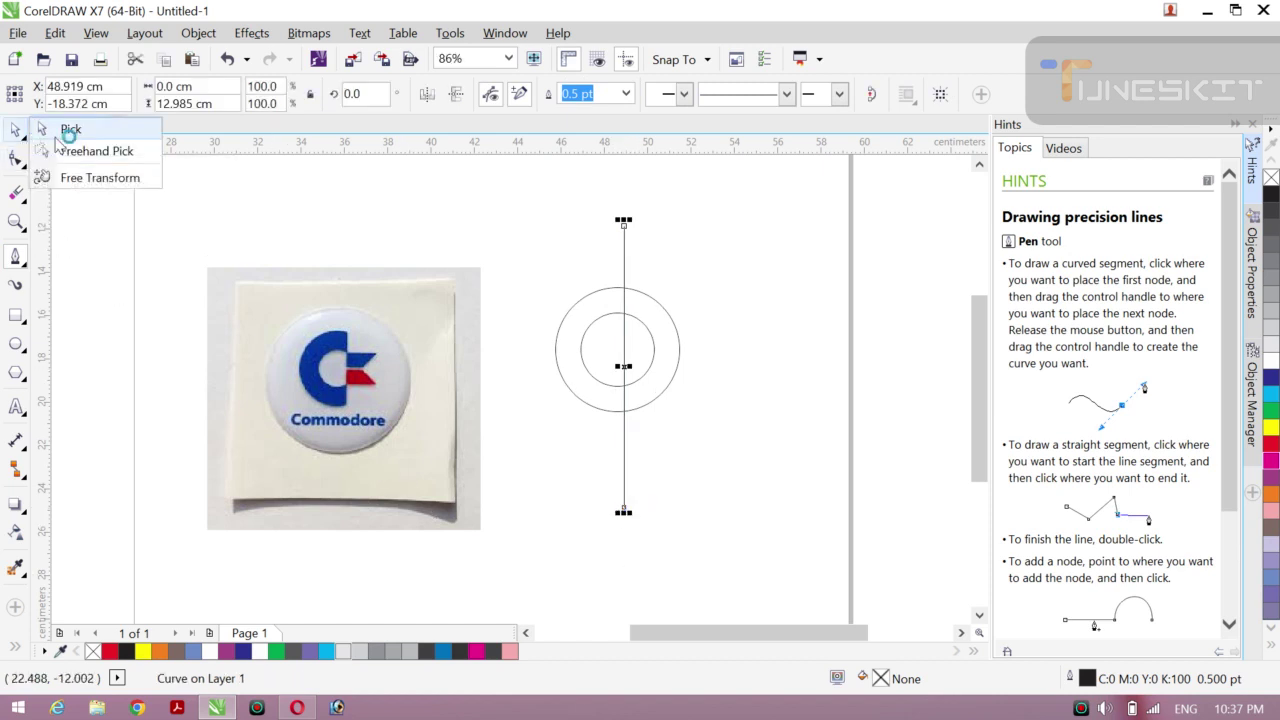
{"action": "left_click", "coordinate": [206, 175]}
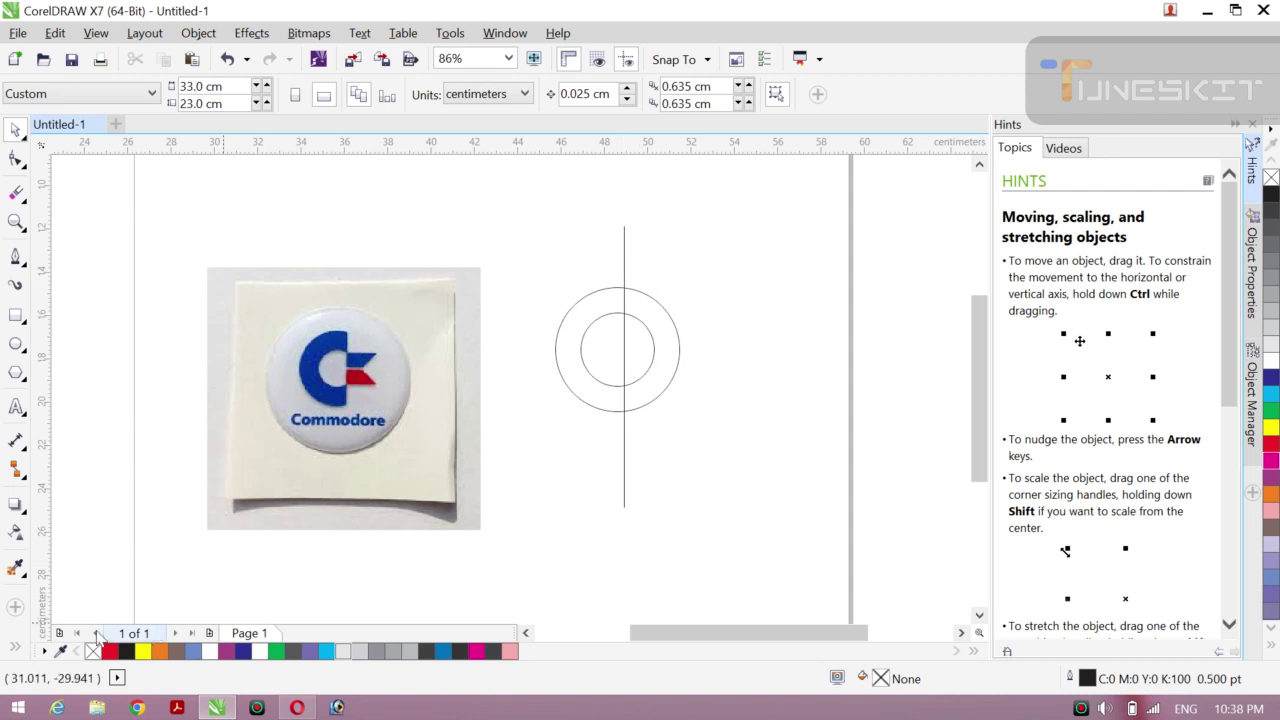
Smart-fill the ring area left of the vertical line with yellow to form a C shape.
{"action": "left_click", "coordinate": [14, 652]}
{"action": "left_click", "coordinate": [45, 641]}
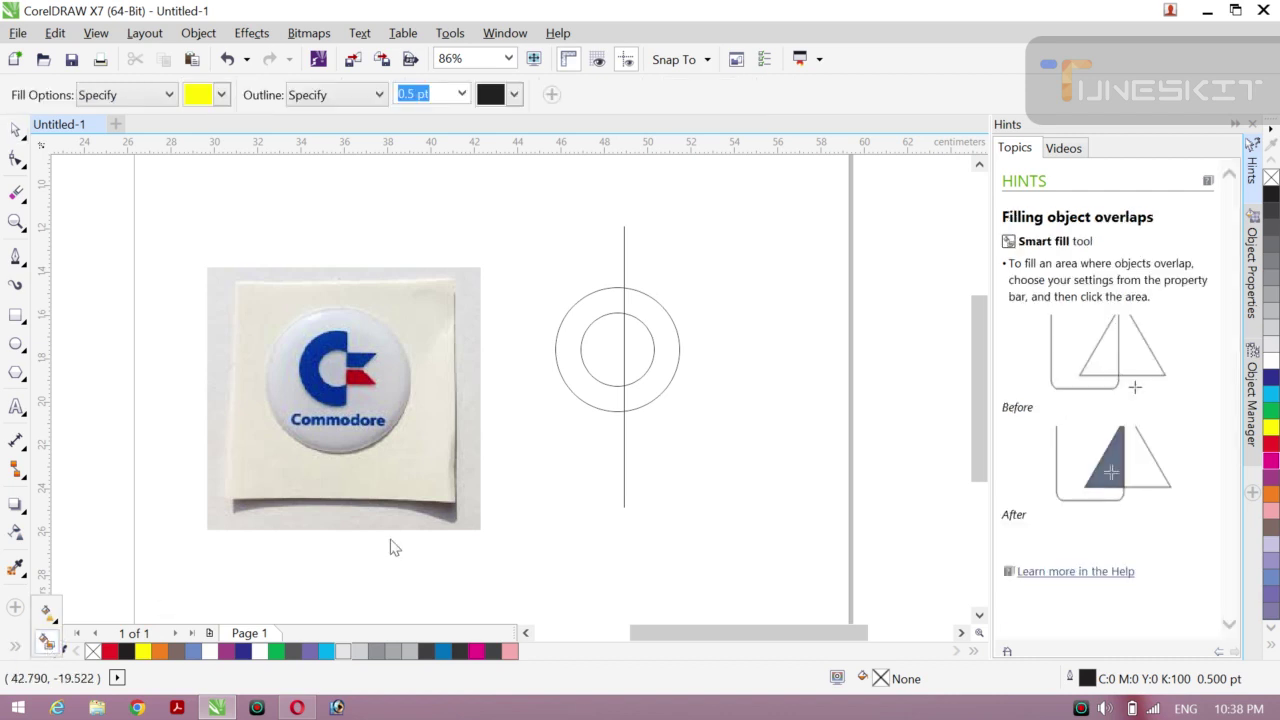
{"action": "left_click", "coordinate": [584, 382]}
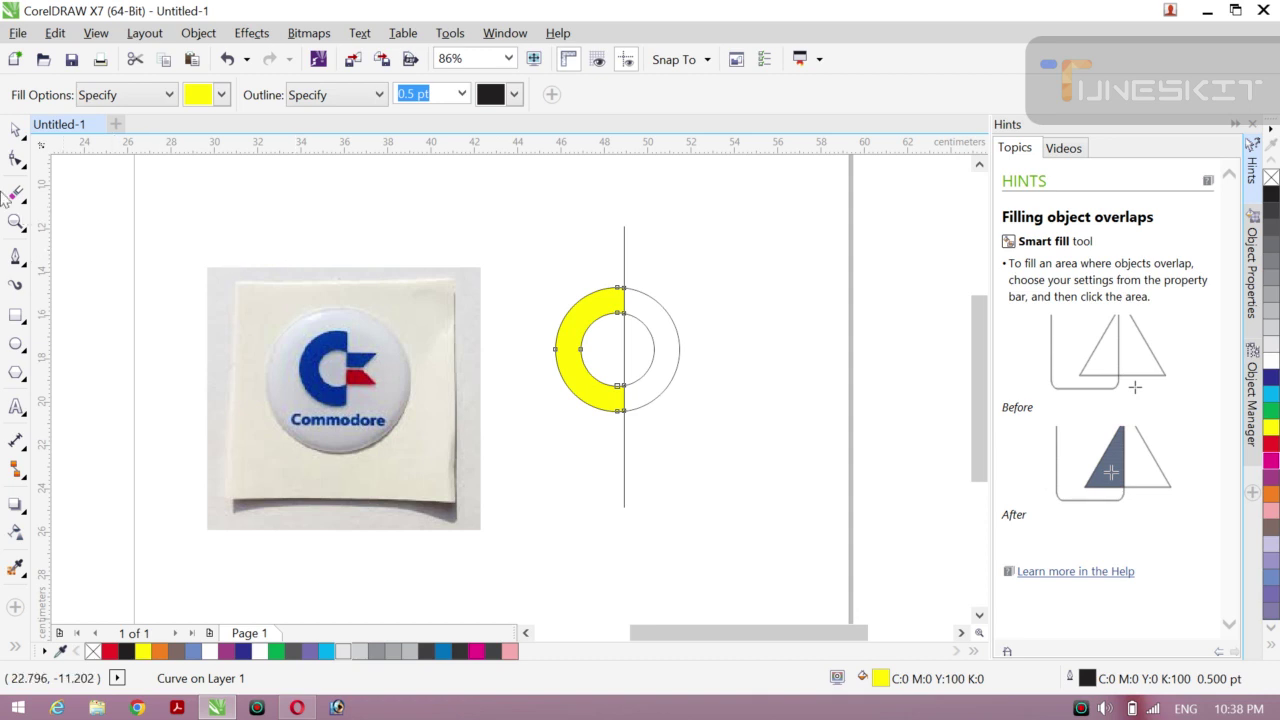
Move the yellow C shape up and left, off the construction circles and line.
{"action": "left_click", "coordinate": [30, 148]}
{"action": "left_click", "coordinate": [62, 126]}
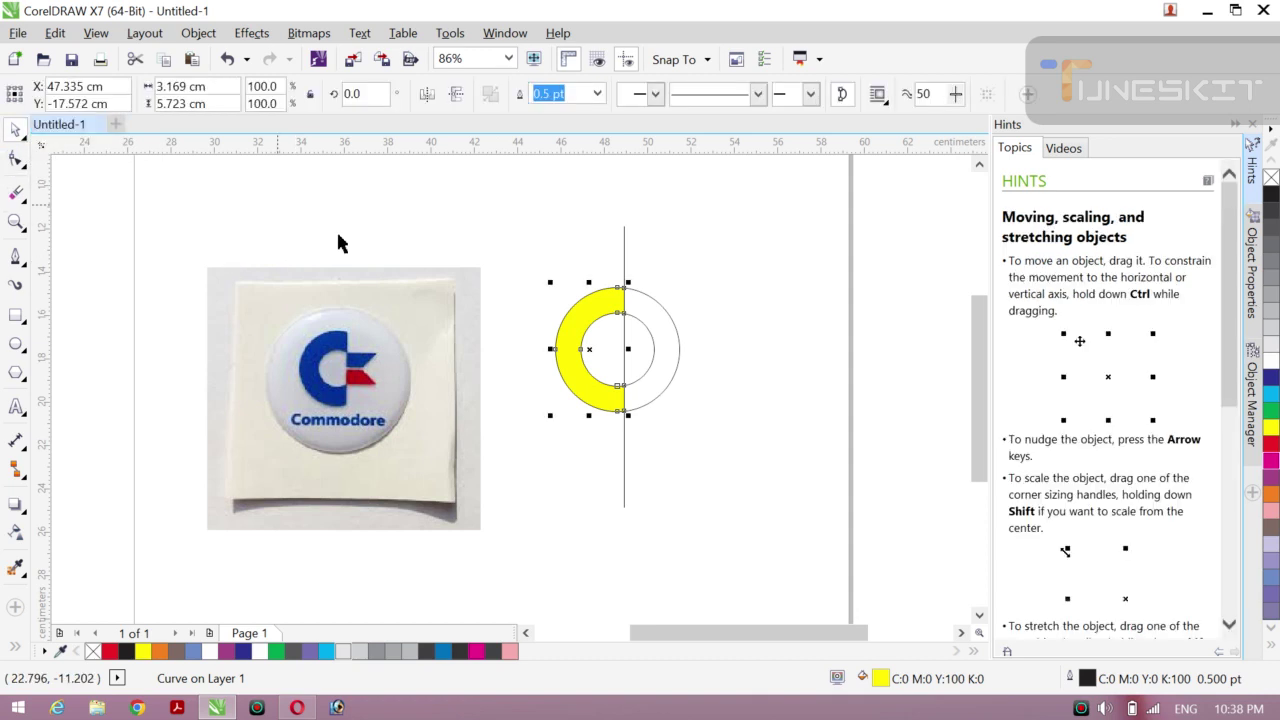
{"action": "left_click", "coordinate": [345, 235]}
{"action": "left_click", "coordinate": [561, 355]}
{"action": "left_click_drag", "start_coordinate": [590, 350], "coordinate": [527, 280]}
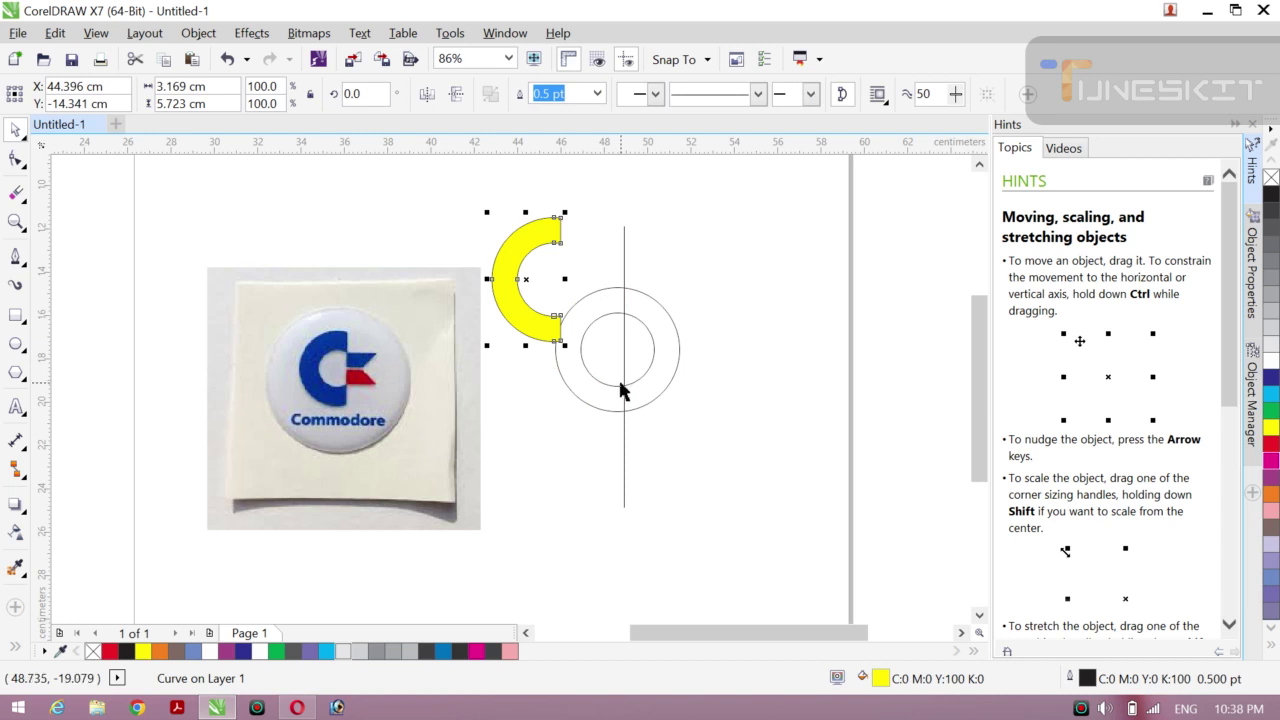
Delete the vertical line and both construction circles, keeping only the yellow C shape.
{"action": "left_click", "coordinate": [625, 284]}
{"action": "left_click", "coordinate": [624, 277]}
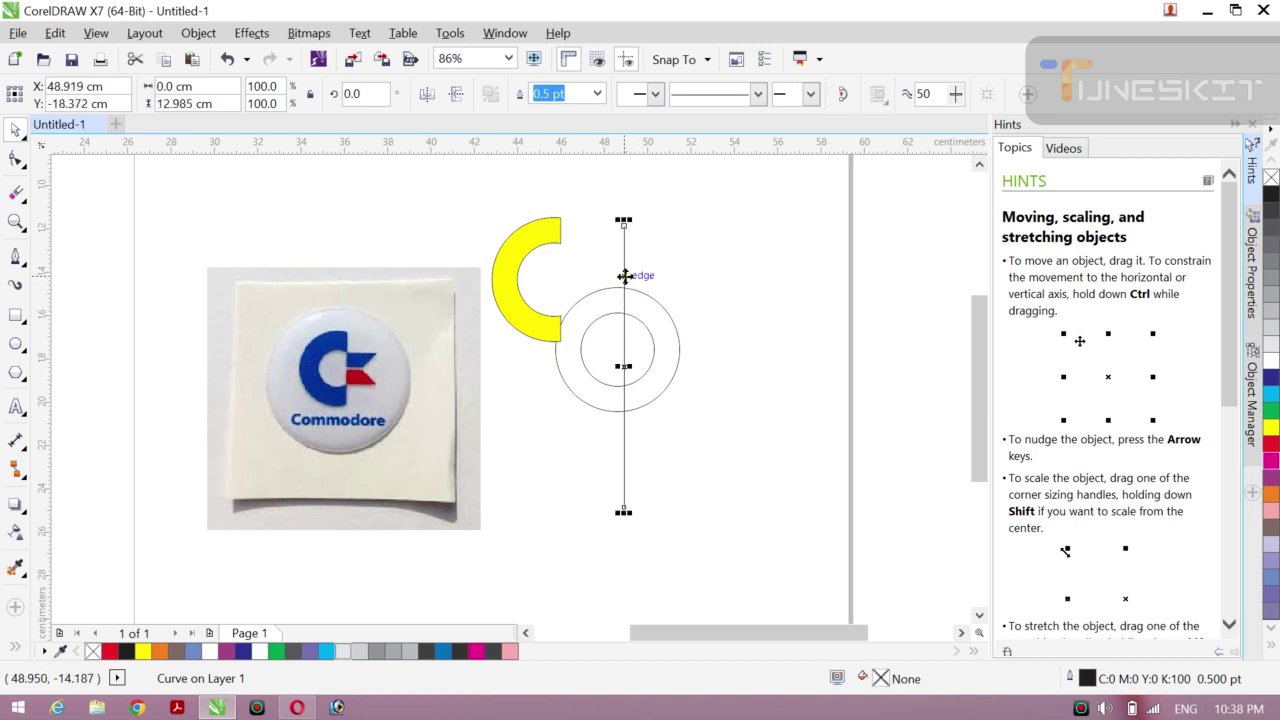
{"action": "key", "text": "Delete"}
{"action": "left_click", "coordinate": [611, 313]}
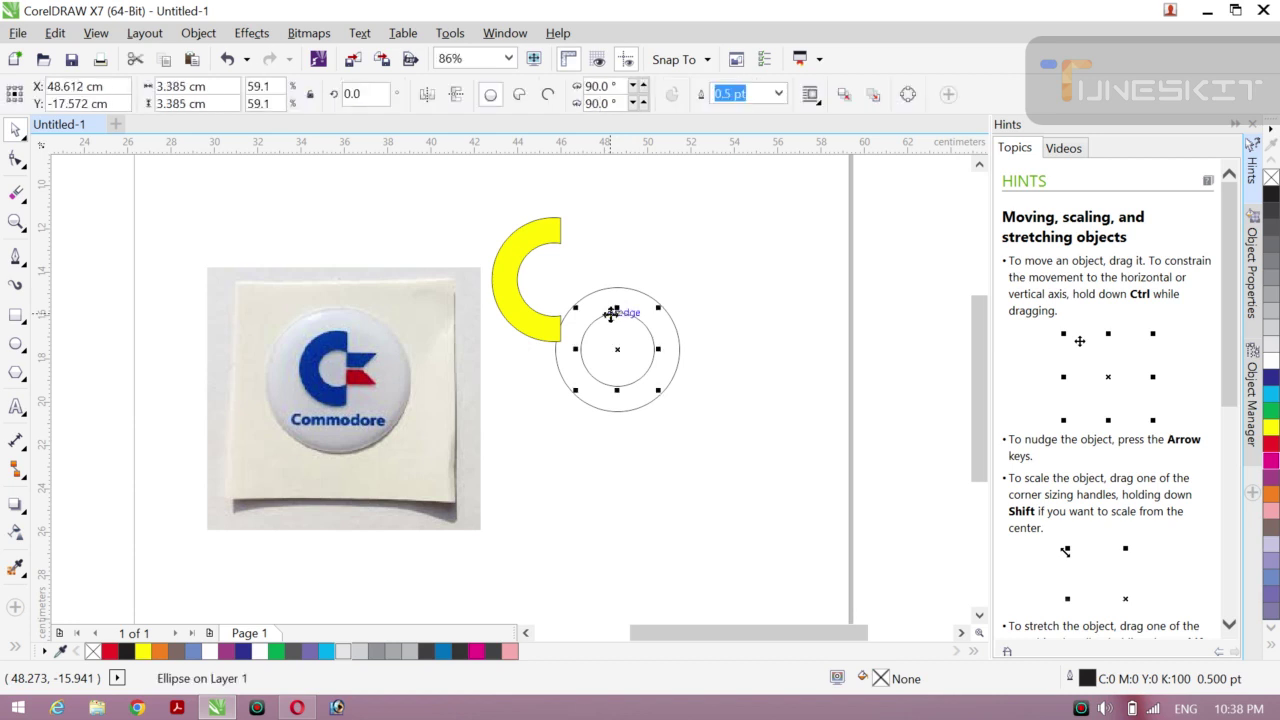
{"action": "key", "text": "Delete"}
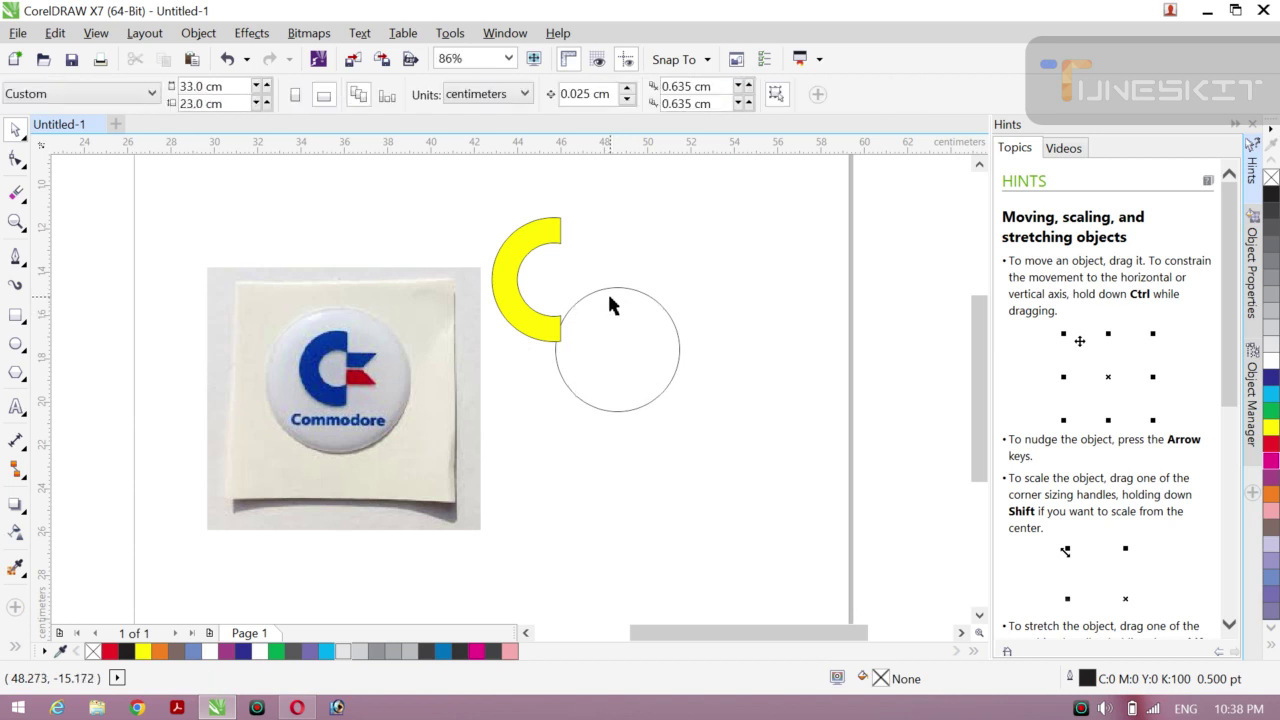
{"action": "left_click", "coordinate": [608, 291]}
{"action": "key", "text": "Delete"}
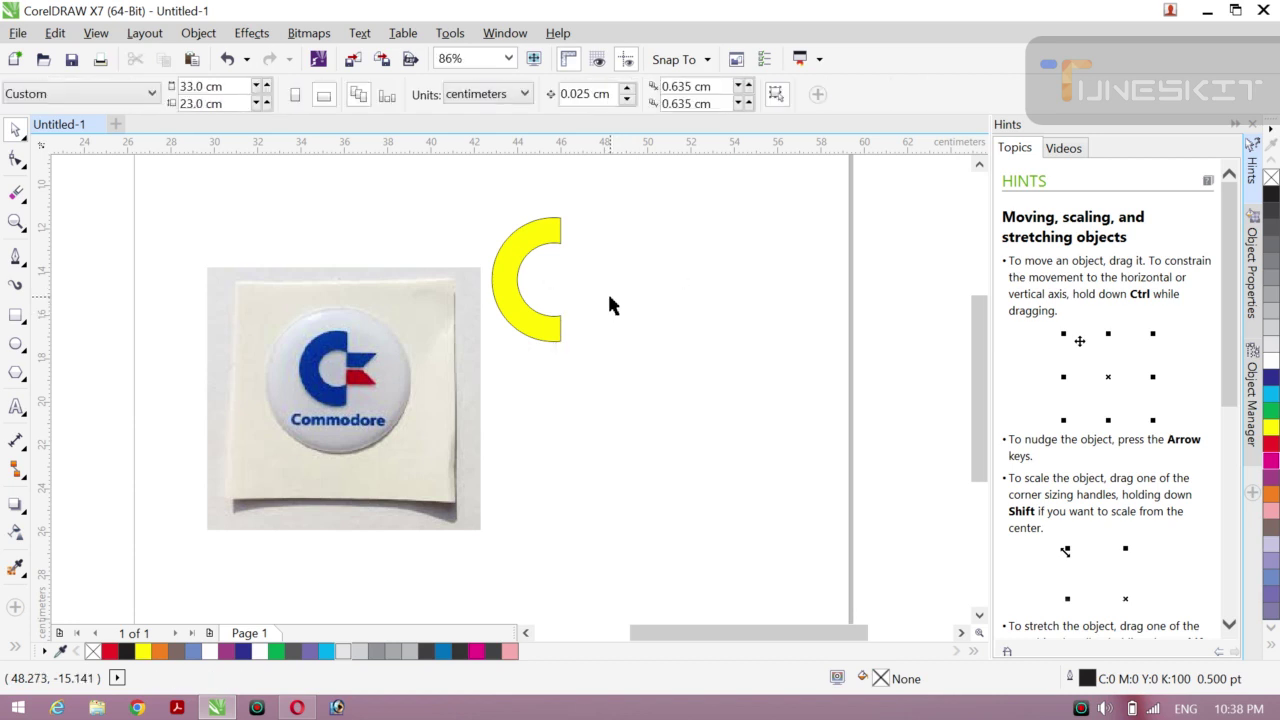
Move the yellow C shape down and right, leaving it beside the upper half of the reference photo.
{"action": "left_click", "coordinate": [500, 275]}
{"action": "key", "text": "F10"}
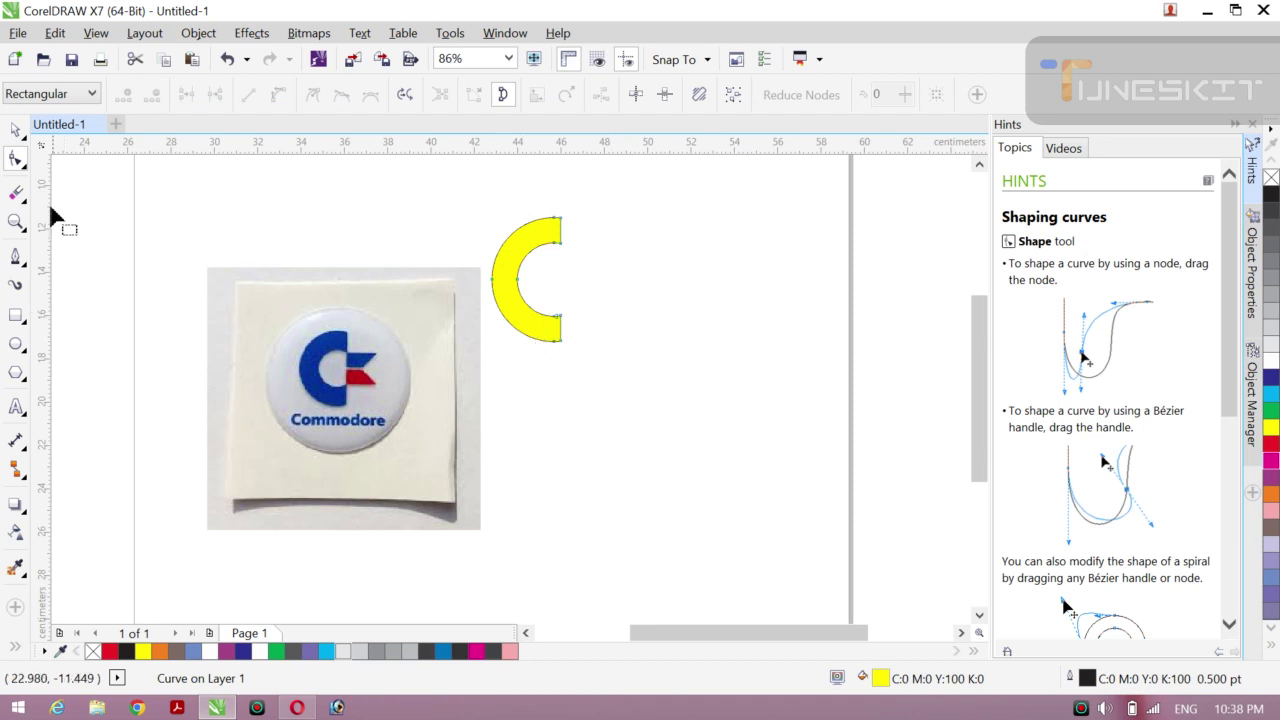
{"action": "left_click", "coordinate": [20, 134]}
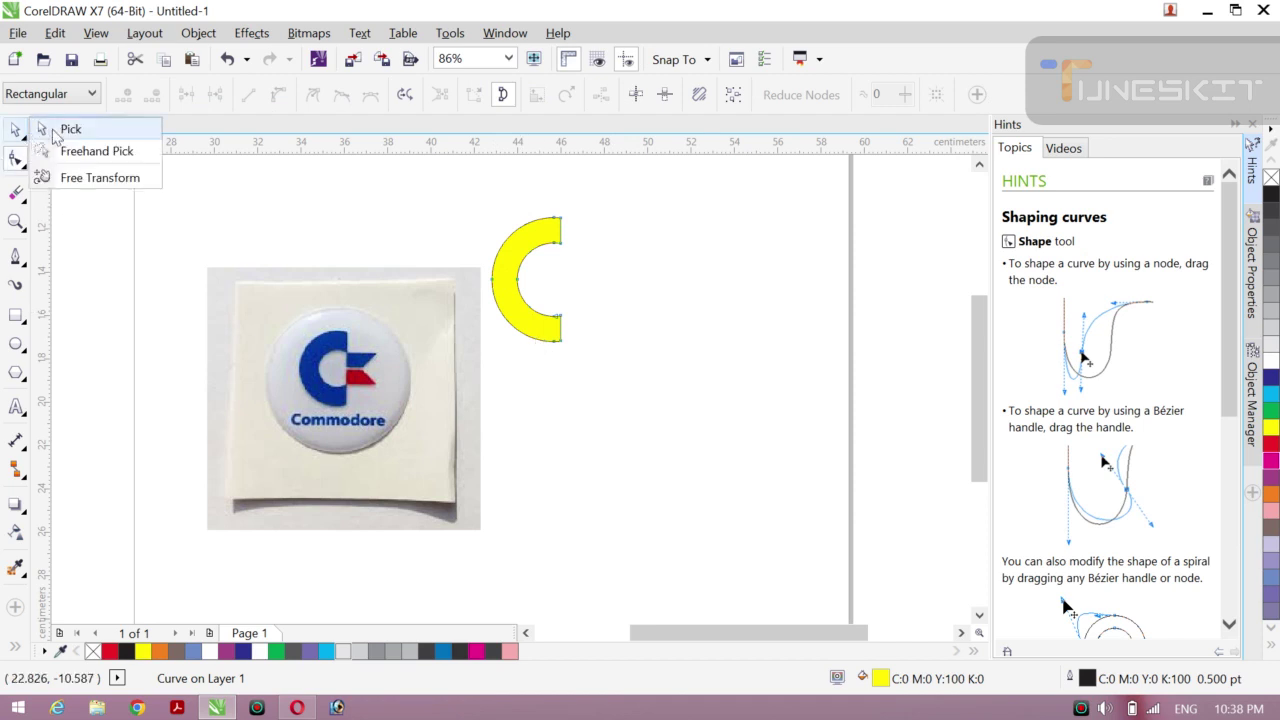
{"action": "left_click", "coordinate": [60, 126]}
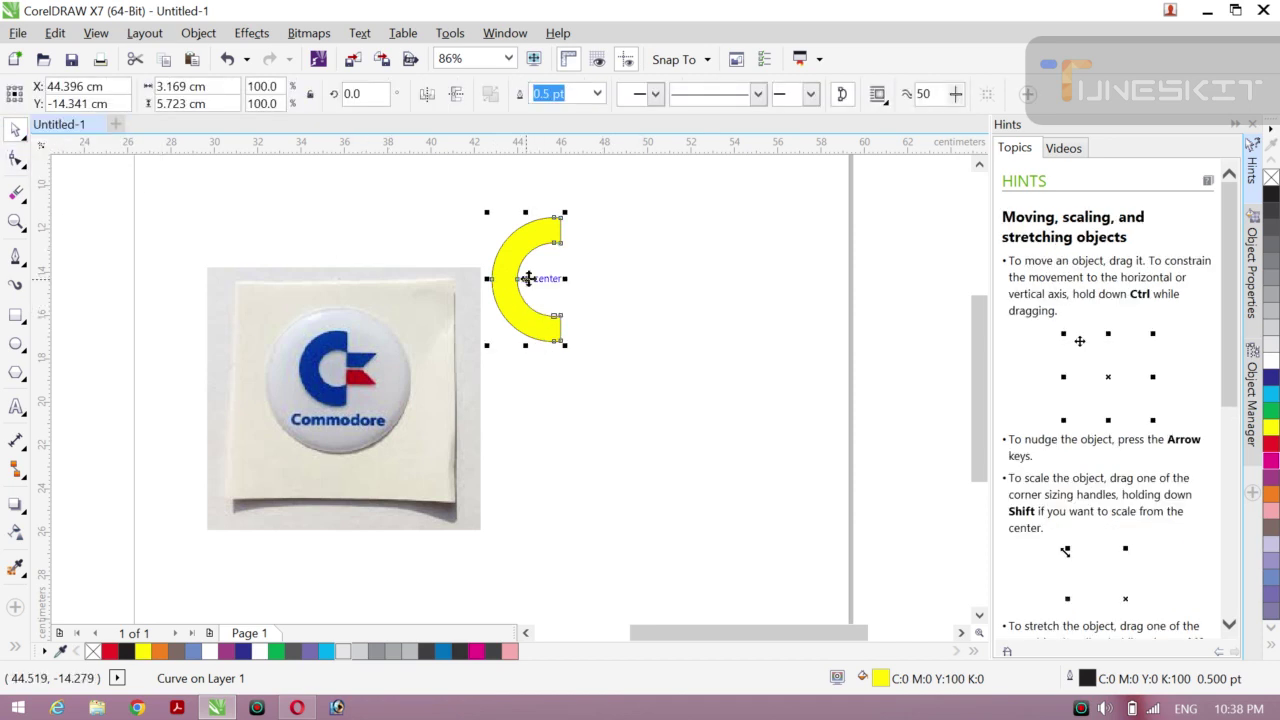
{"action": "left_click_drag", "start_coordinate": [561, 297], "coordinate": [574, 343]}
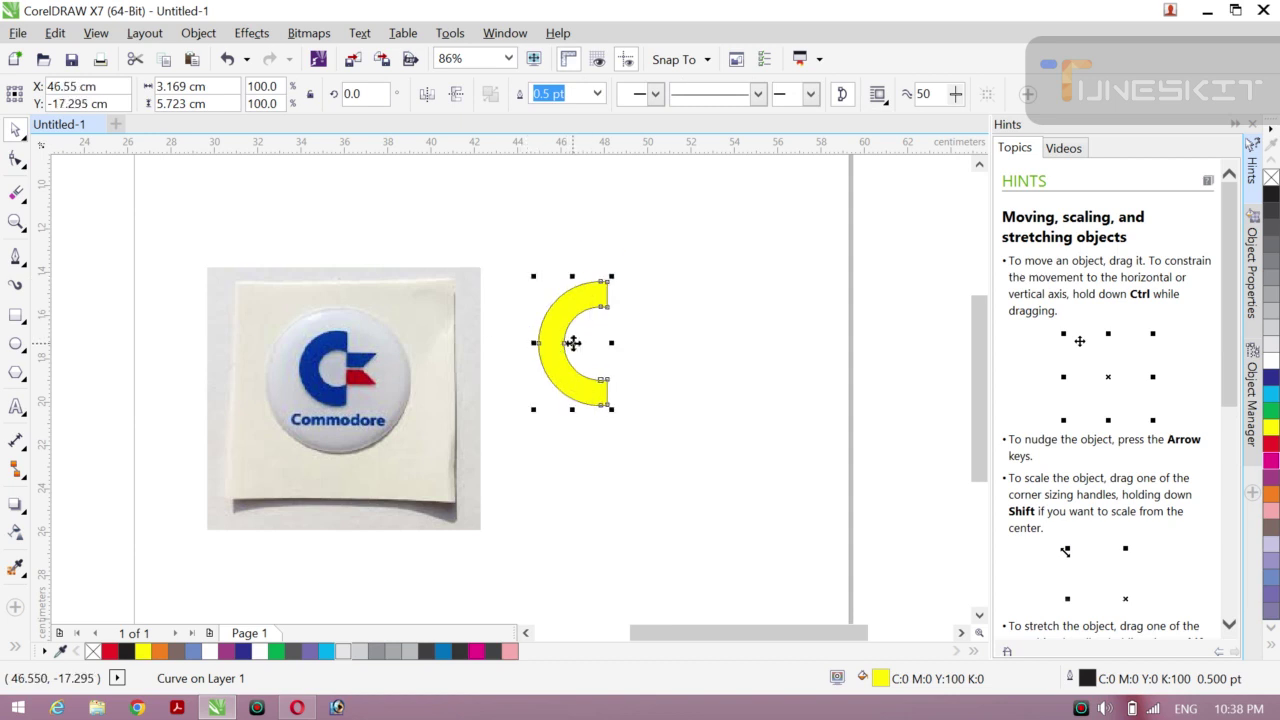
{"action": "left_click", "coordinate": [683, 352]}
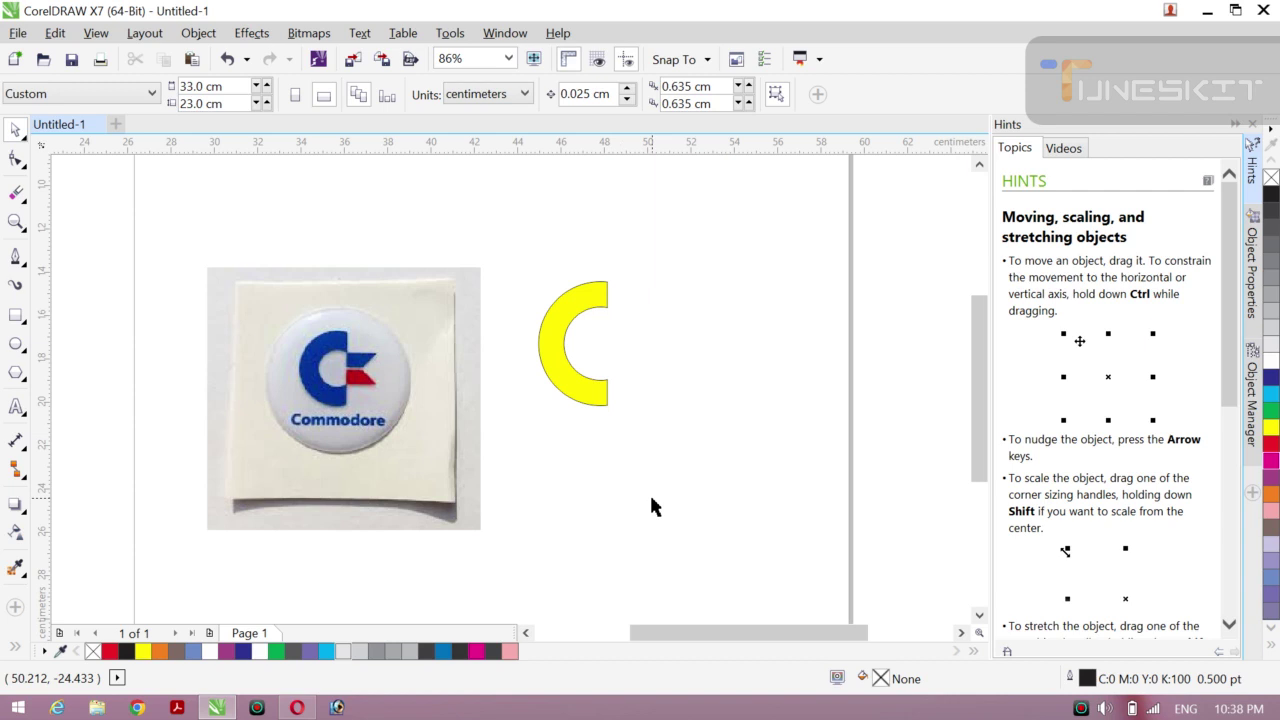
Draw a rectangle about 3.28 by 1.54 cm extending right from the C shape's upper inner corner.
{"action": "left_click", "coordinate": [15, 318]}
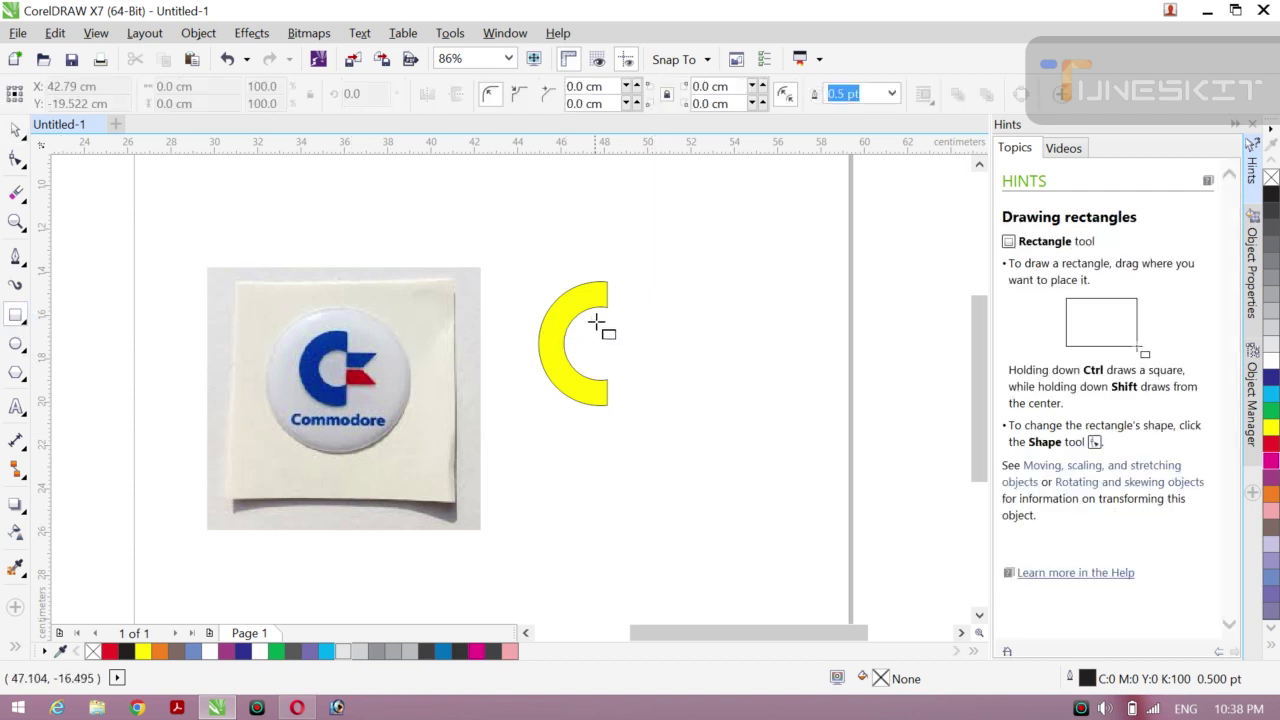
{"action": "left_click_drag", "start_coordinate": [607, 308], "coordinate": [680, 342]}
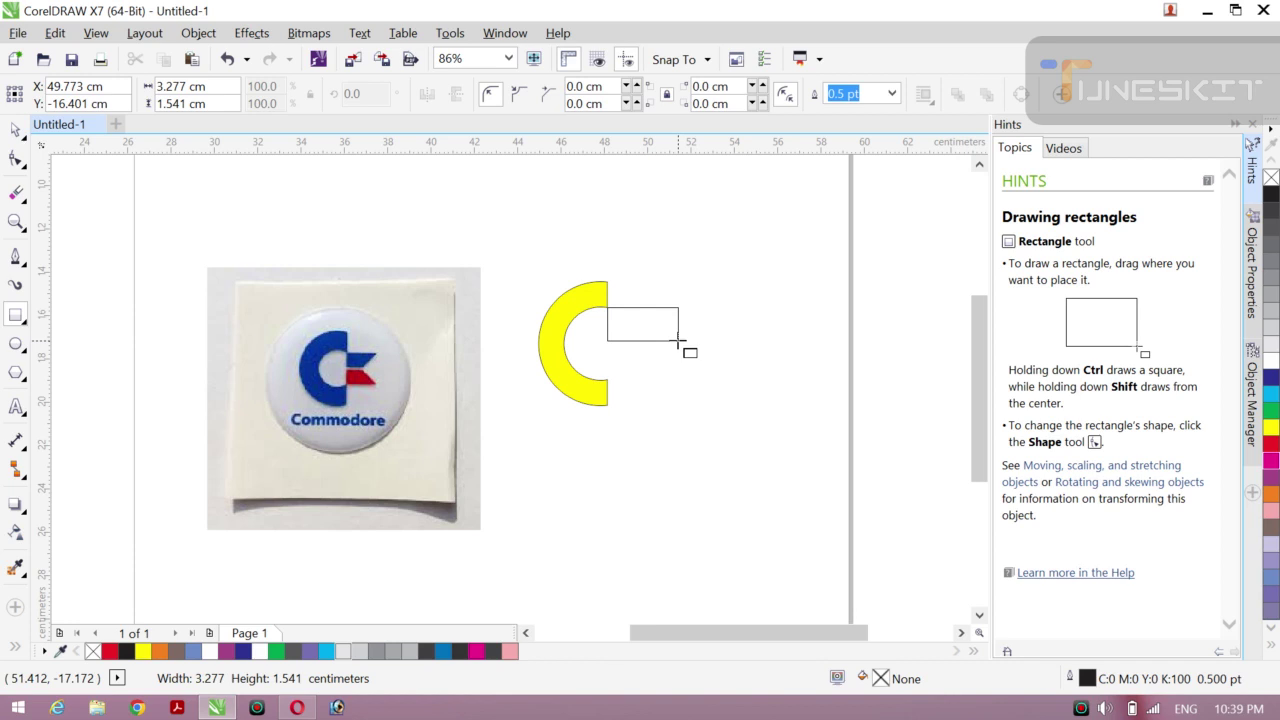
{"action": "left_click_drag", "start_coordinate": [678, 342], "coordinate": [680, 342]}
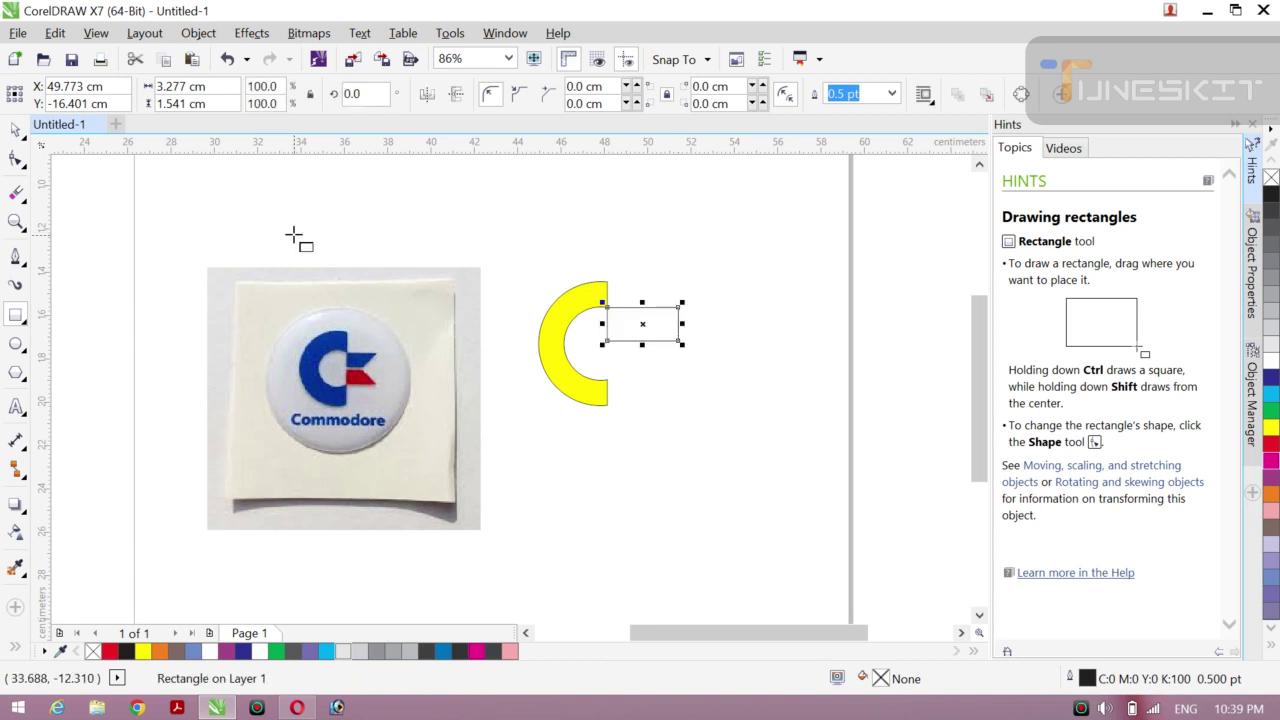
Duplicate the rectangle directly below, leaving a thin gap and aligning its lower edge with the C's lower inner corner.
{"action": "left_click", "coordinate": [15, 130]}
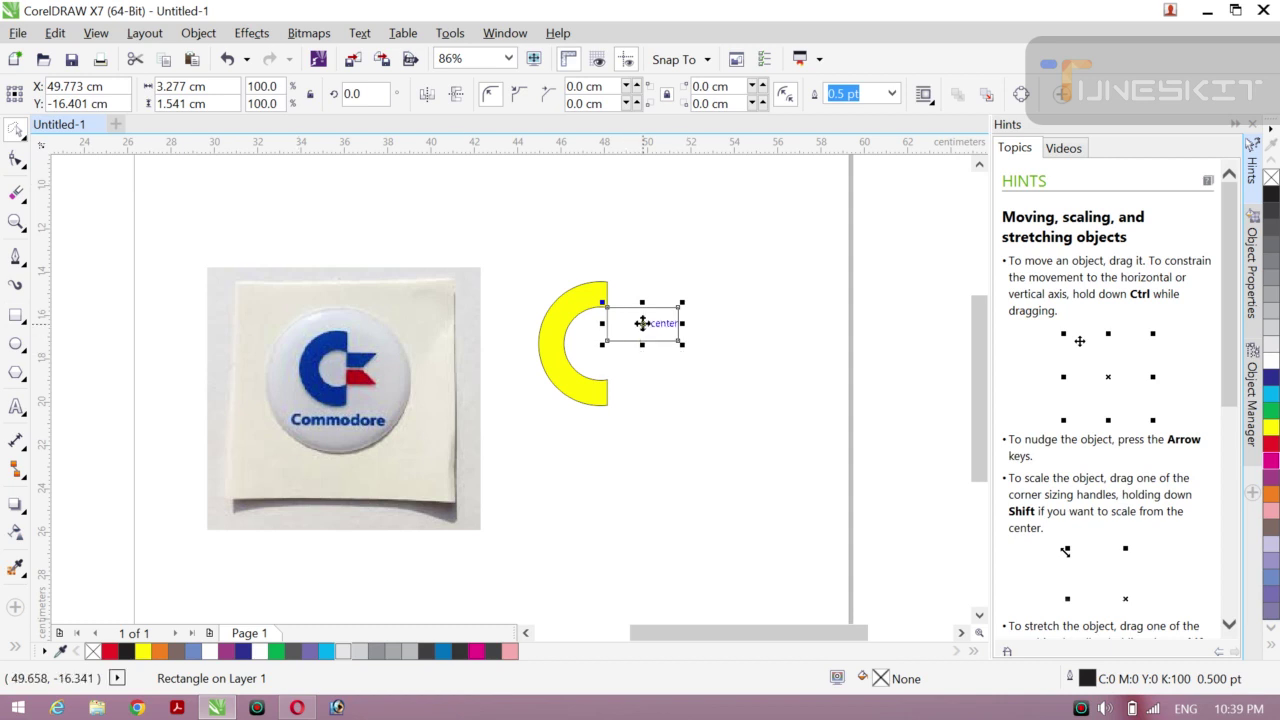
{"action": "left_click_drag", "start_coordinate": [643, 324], "coordinate": [644, 355]}
{"action": "left_click_drag", "start_coordinate": [637, 362], "coordinate": [643, 364]}
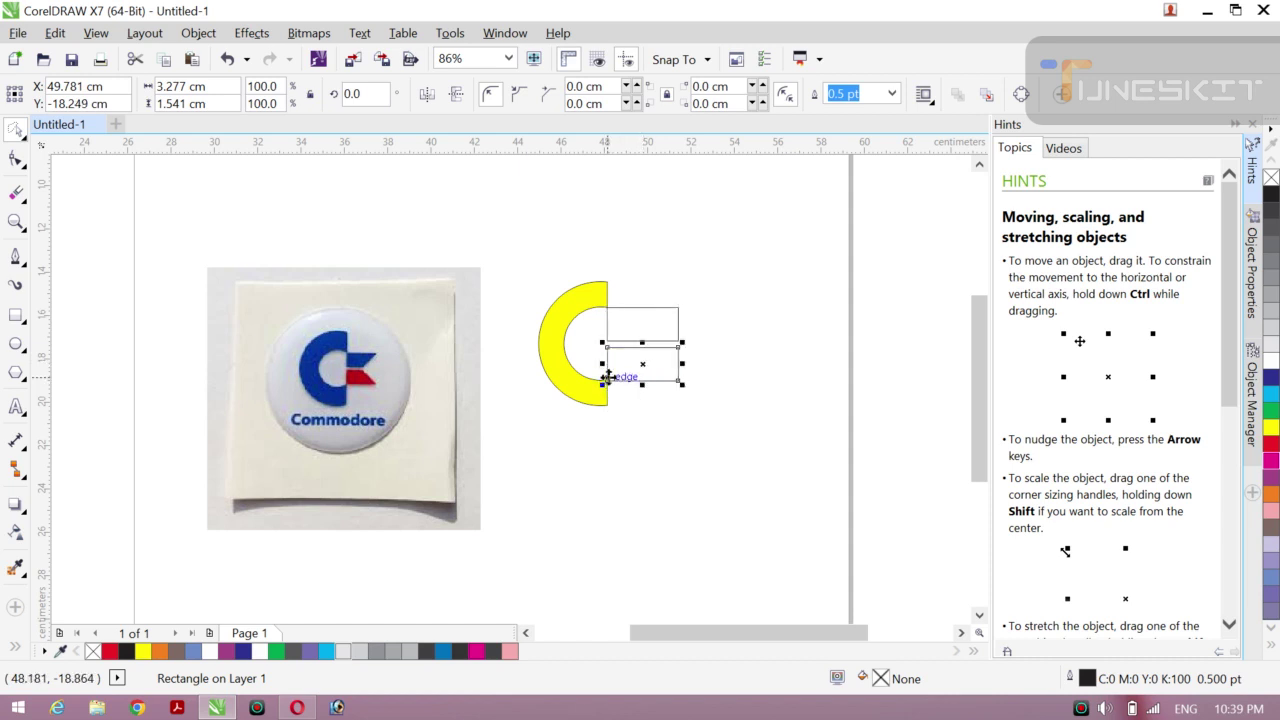
{"action": "mouse_move", "coordinate": [607, 377]}
{"action": "left_mouse_down"}
{"action": "mouse_move", "coordinate": [622, 364]}
{"action": "mouse_move", "coordinate": [611, 378]}
{"action": "left_mouse_up"}
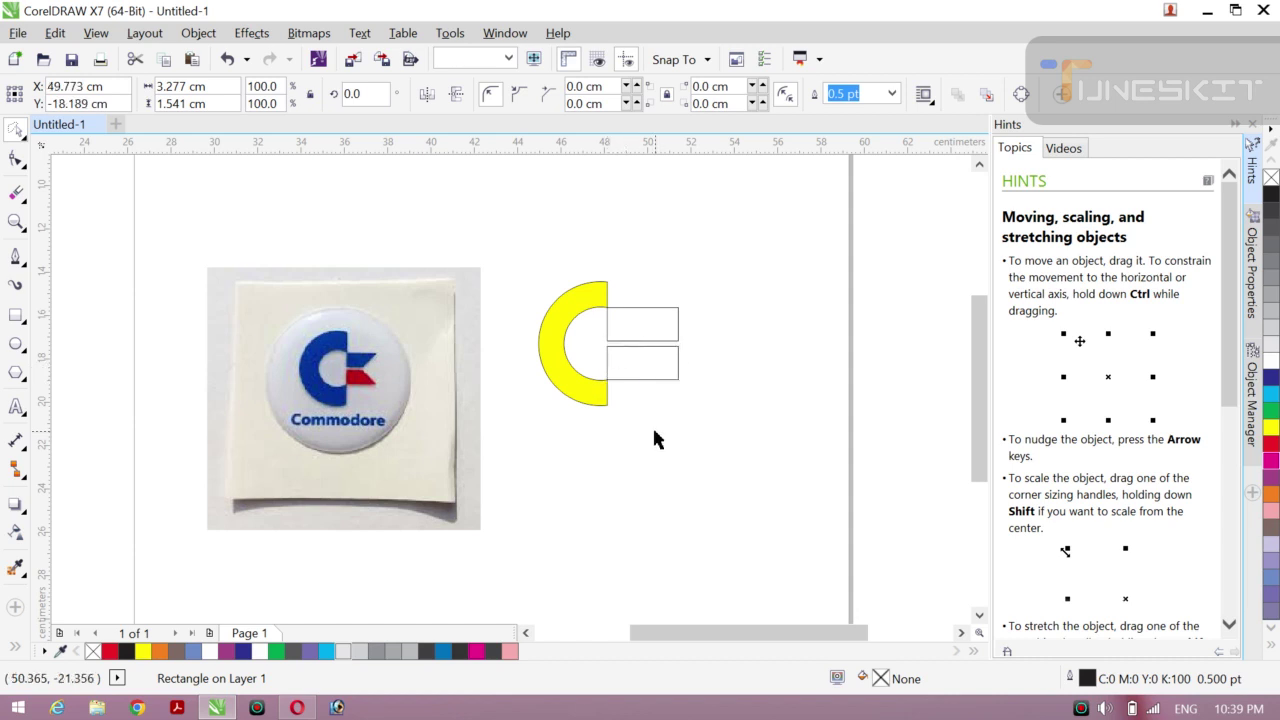
{"action": "left_click", "coordinate": [654, 431]}
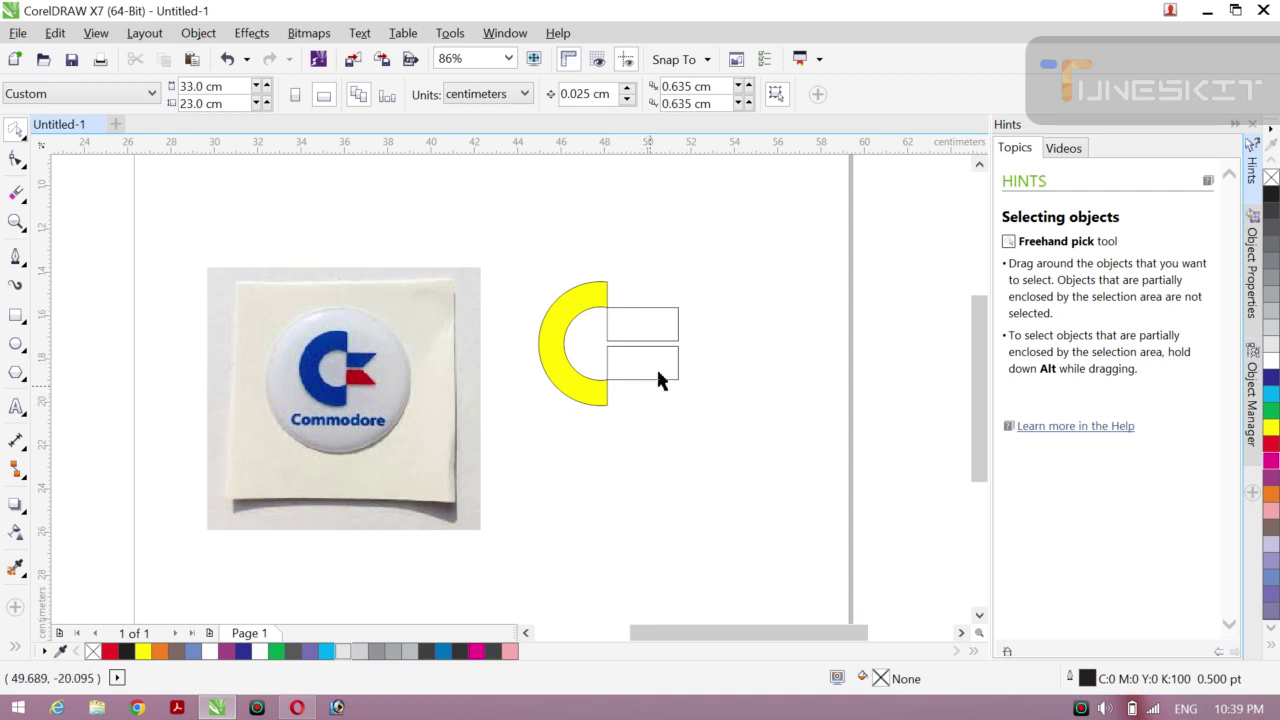
Convert the upper rectangle to curves and shift its lower-right node left to slant the end.
{"action": "left_click", "coordinate": [668, 338]}
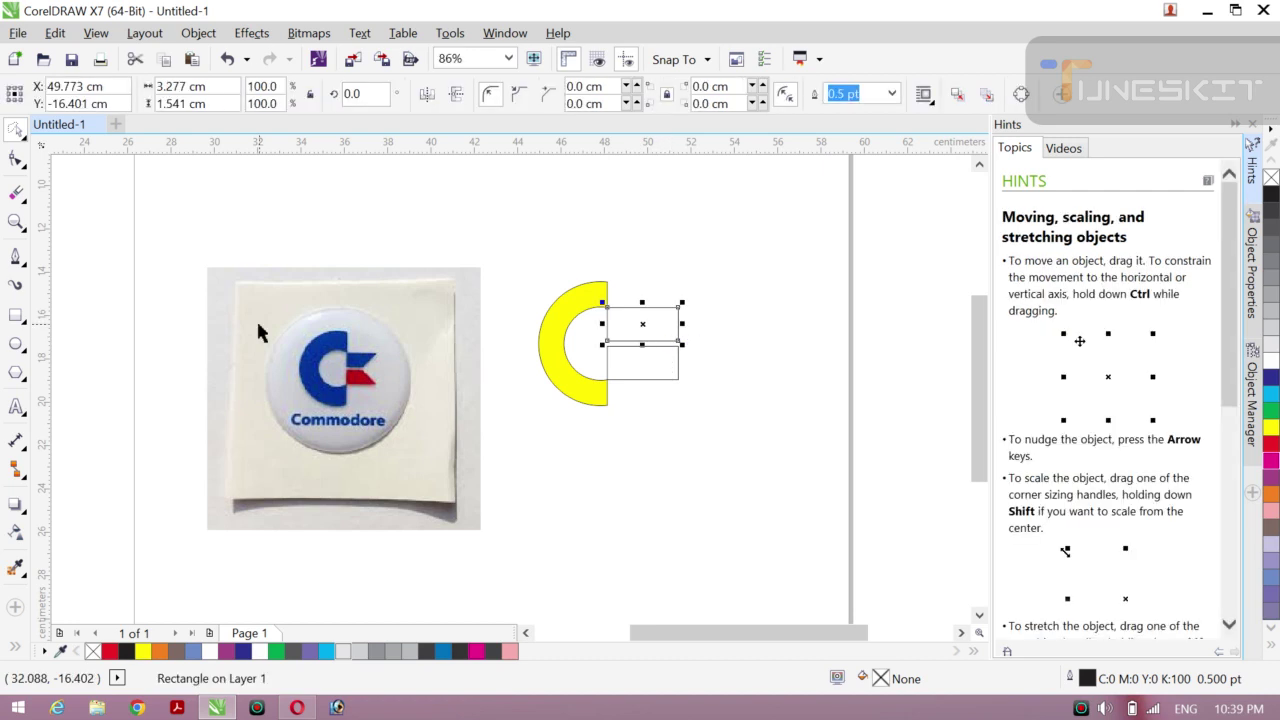
{"action": "left_click", "coordinate": [15, 160]}
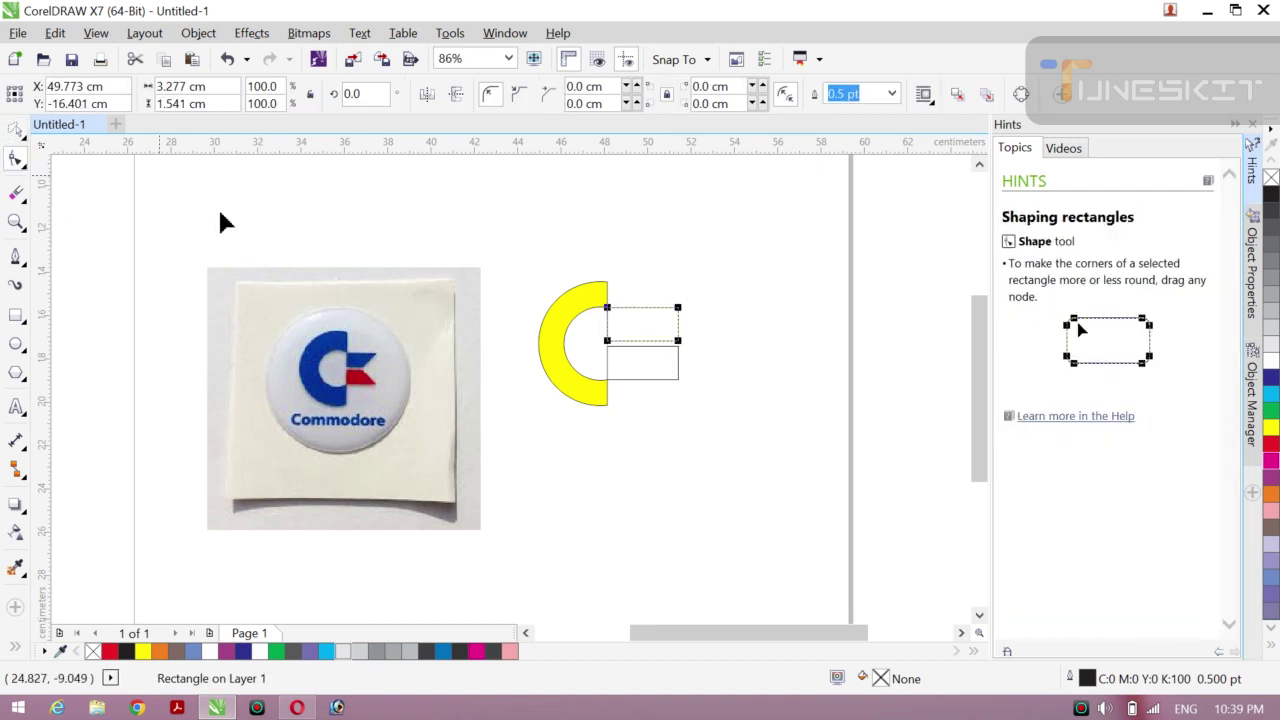
{"action": "left_click", "coordinate": [199, 34]}
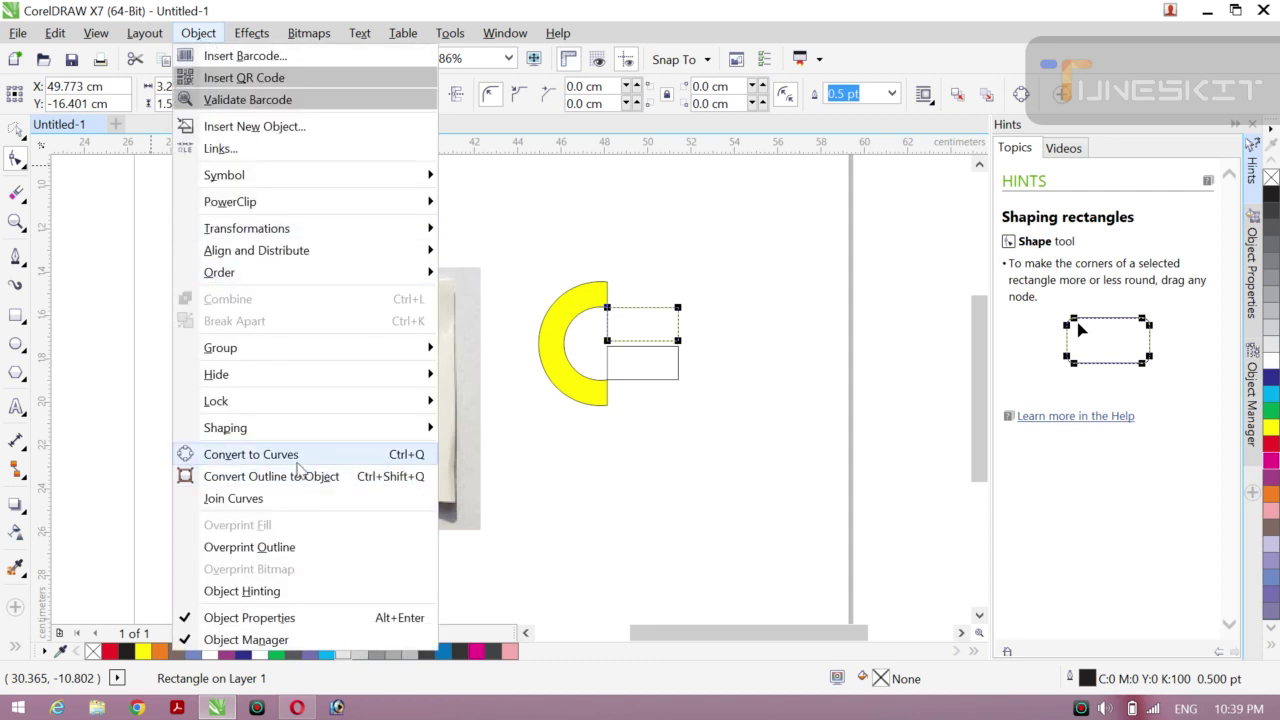
{"action": "left_click", "coordinate": [251, 455]}
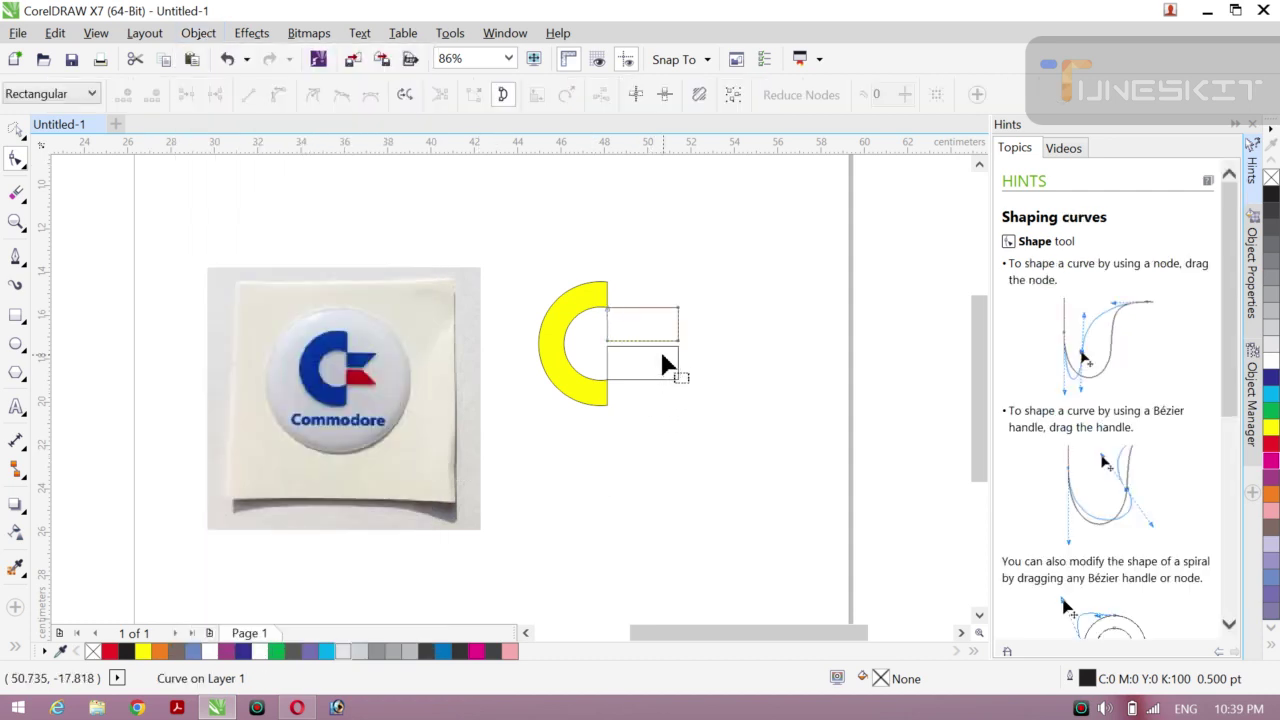
{"action": "left_click_drag", "start_coordinate": [678, 341], "coordinate": [656, 341]}
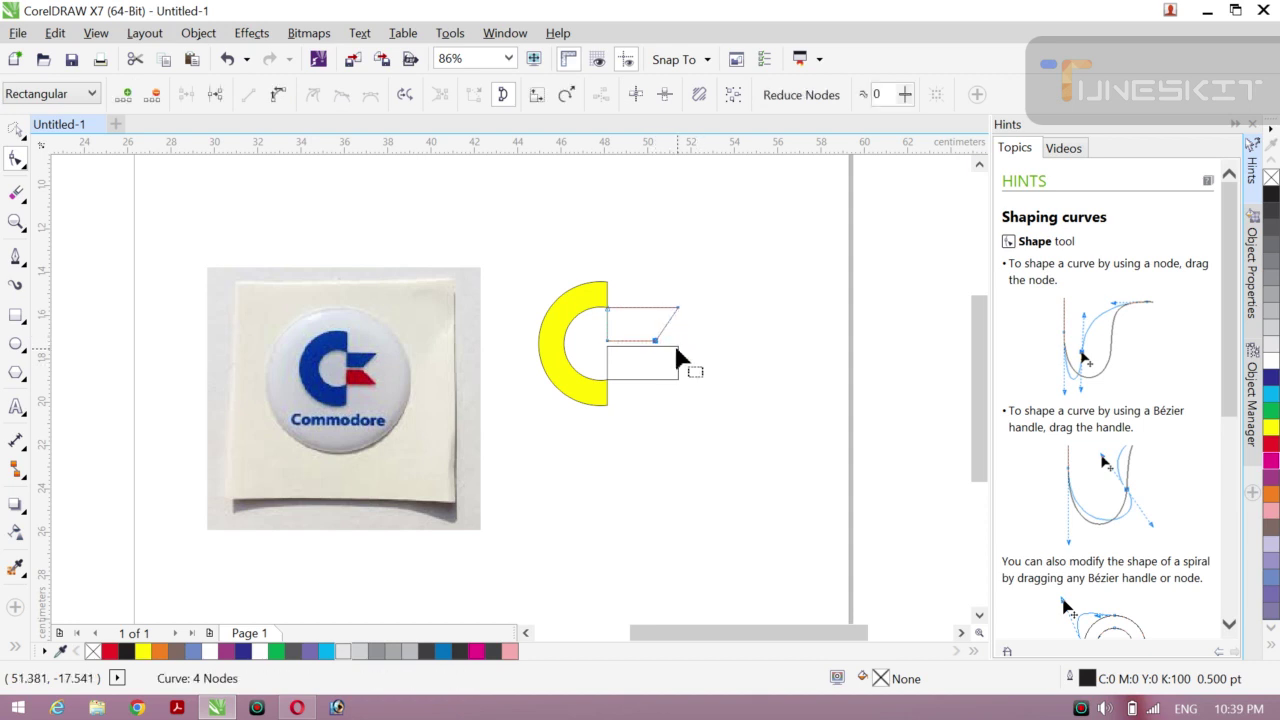
Convert the lower rectangle to curves and shift its upper-right node left to mirror the upper slant.
{"action": "left_click", "coordinate": [677, 347]}
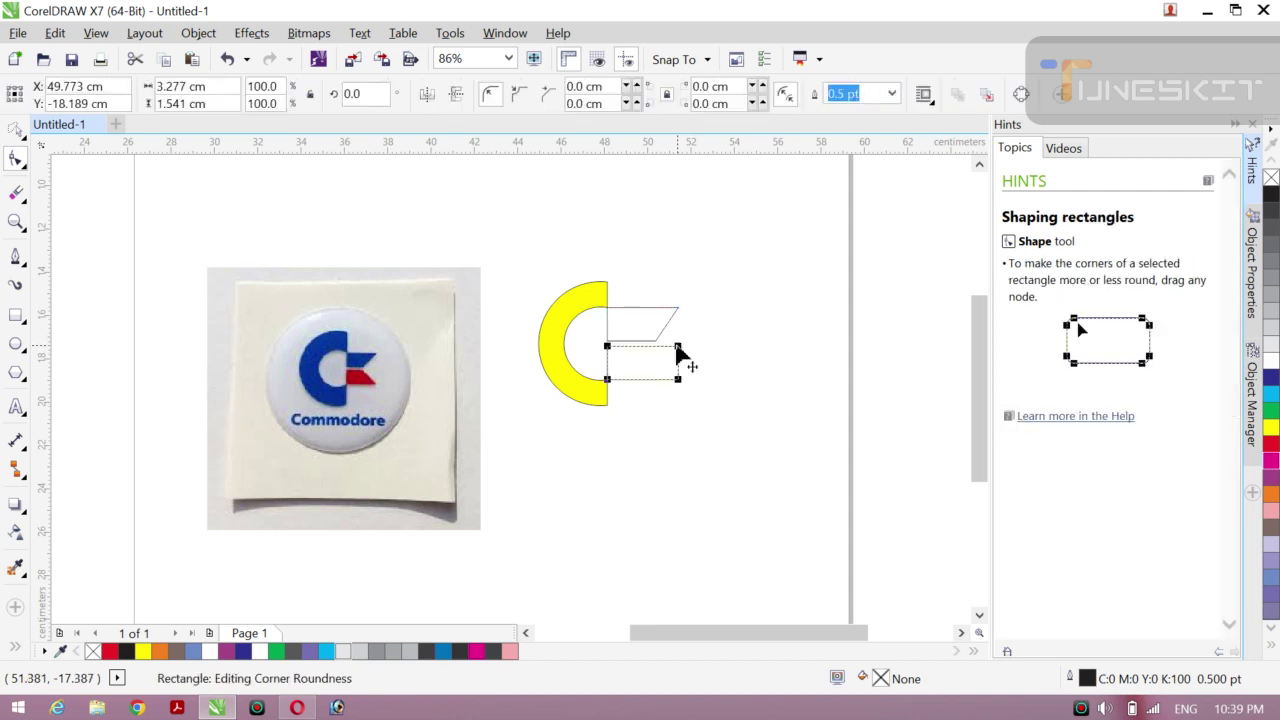
{"action": "key", "text": "ctrl+q"}
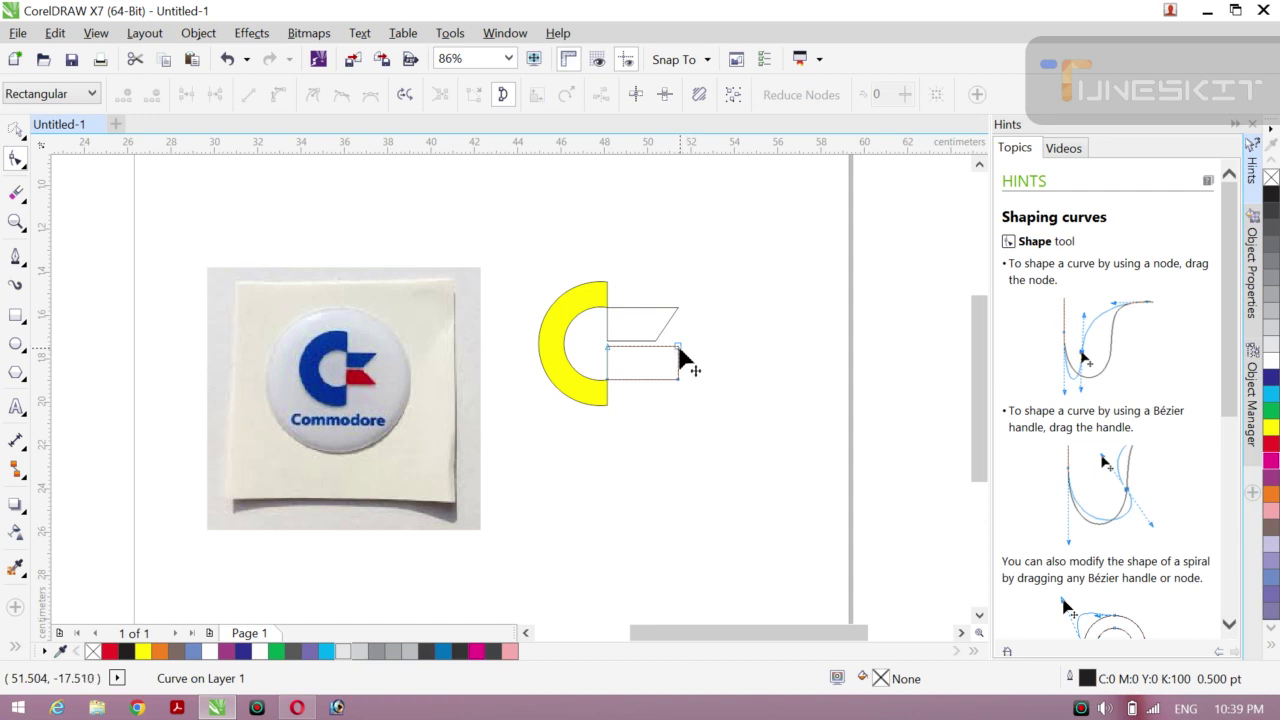
{"action": "left_click_drag", "start_coordinate": [678, 346], "coordinate": [654, 347]}
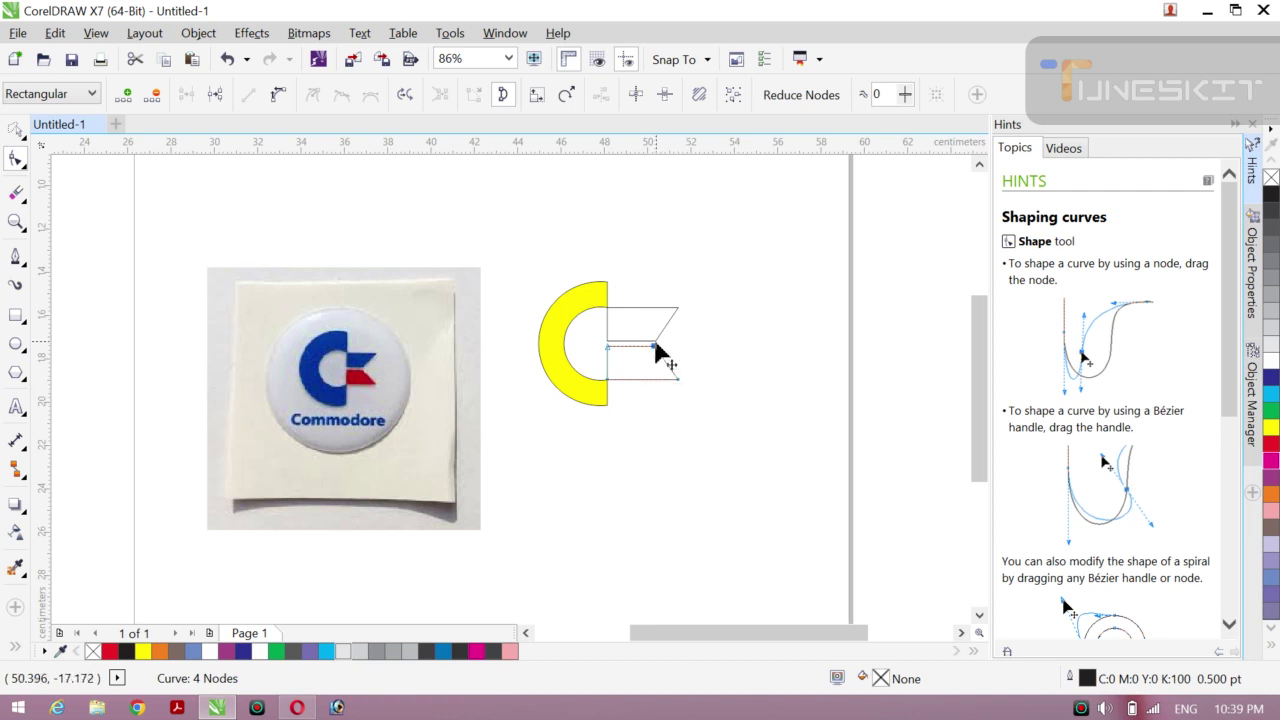
Move the inner slant nodes of both flag shapes further left to make their ends more pointed.
{"action": "left_click_drag", "start_coordinate": [655, 348], "coordinate": [646, 341]}
{"action": "key", "text": "Down"}
{"action": "key", "text": "Left"}
{"action": "left_click", "coordinate": [14, 130]}
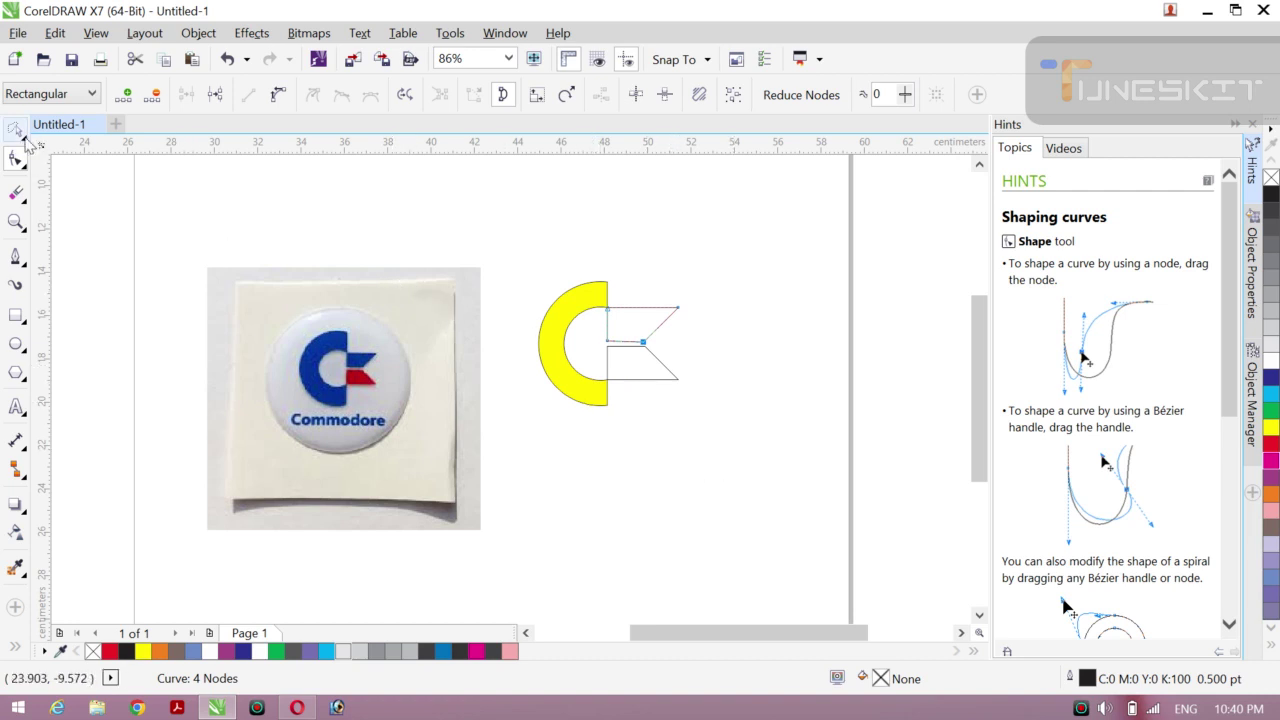
{"action": "left_click", "coordinate": [435, 191]}
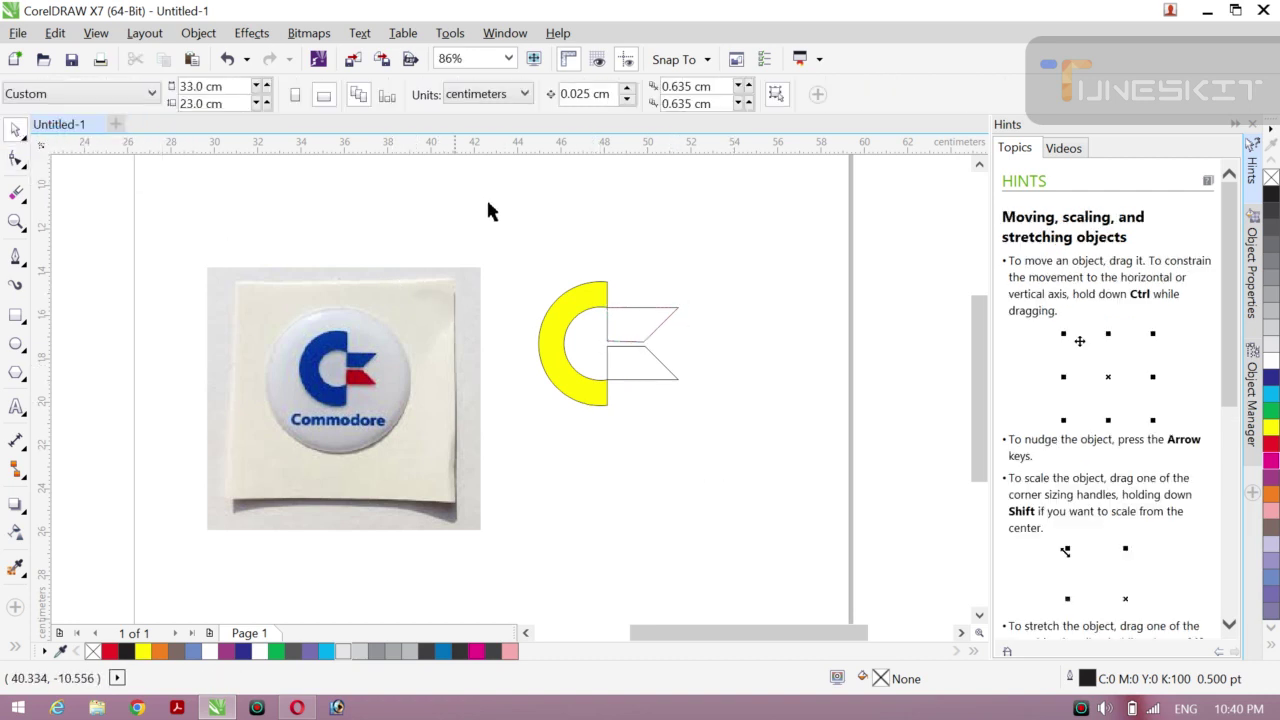
Fine-tune the lower flag's upper-right node so it lines up with the upper flag's inner node.
{"action": "left_click", "coordinate": [654, 352]}
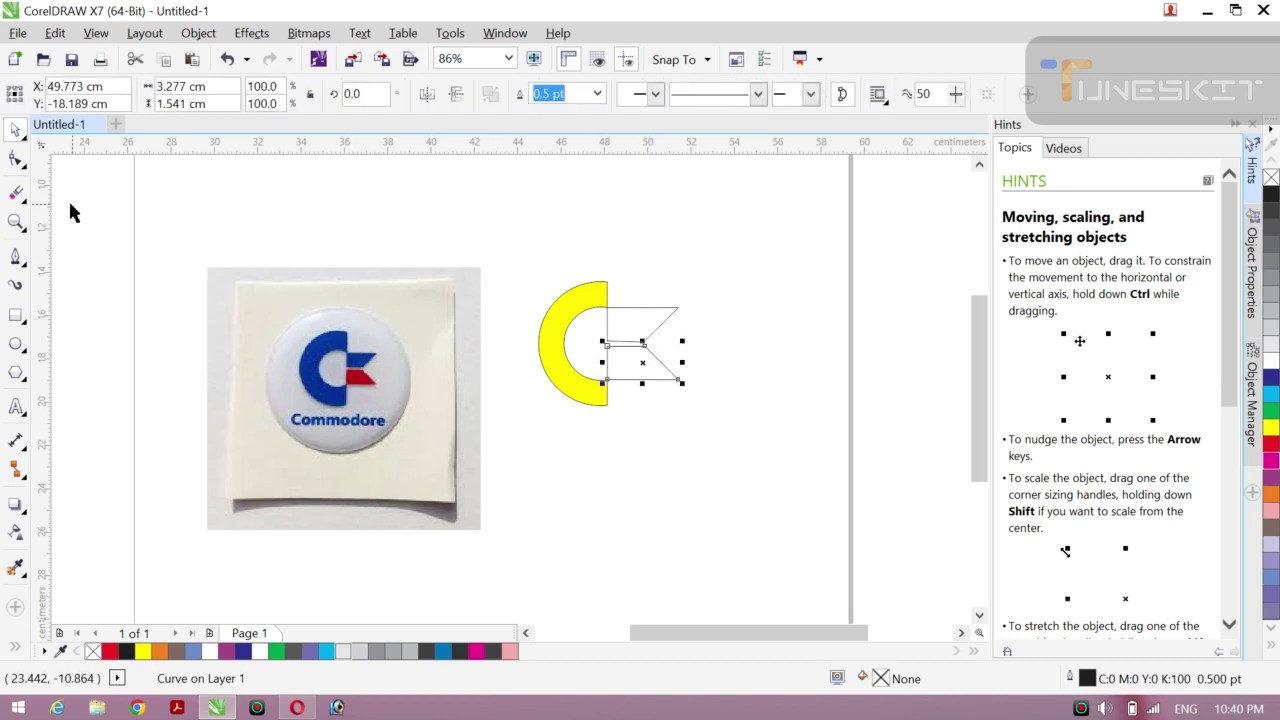
{"action": "left_click", "coordinate": [17, 160]}
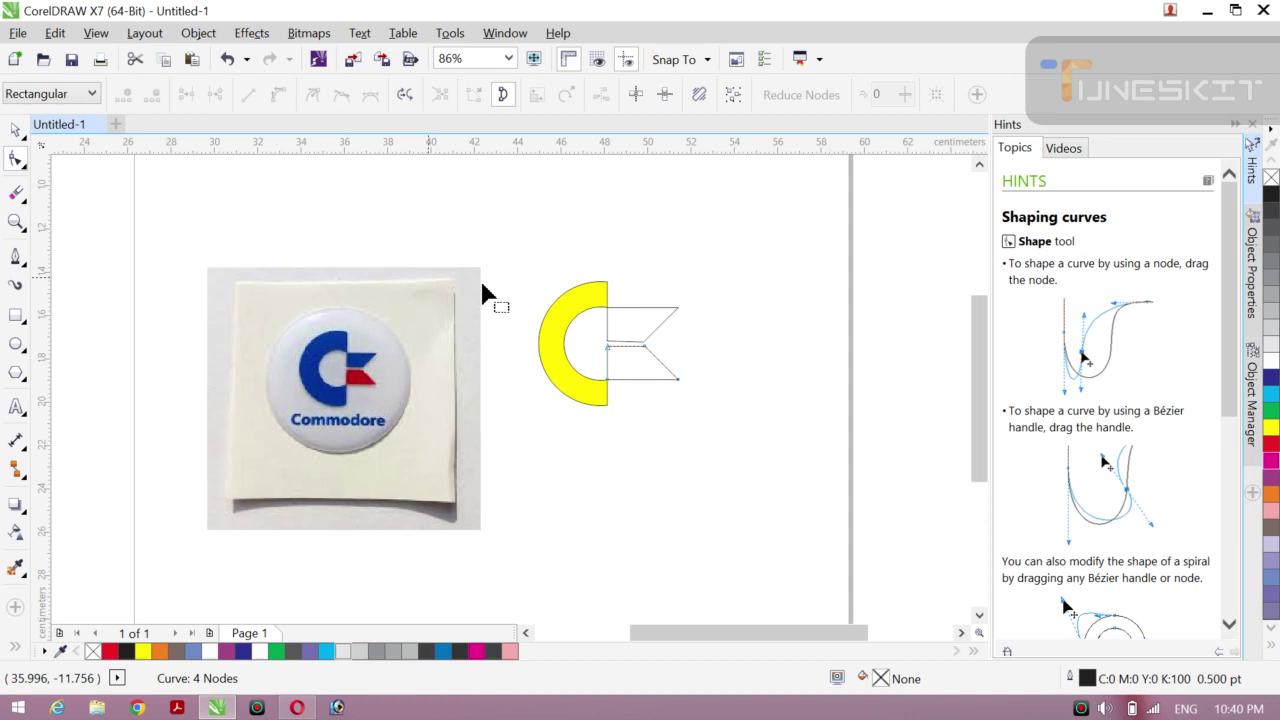
{"action": "left_click", "coordinate": [645, 348]}
{"action": "left_click_drag", "start_coordinate": [648, 358], "coordinate": [646, 358]}
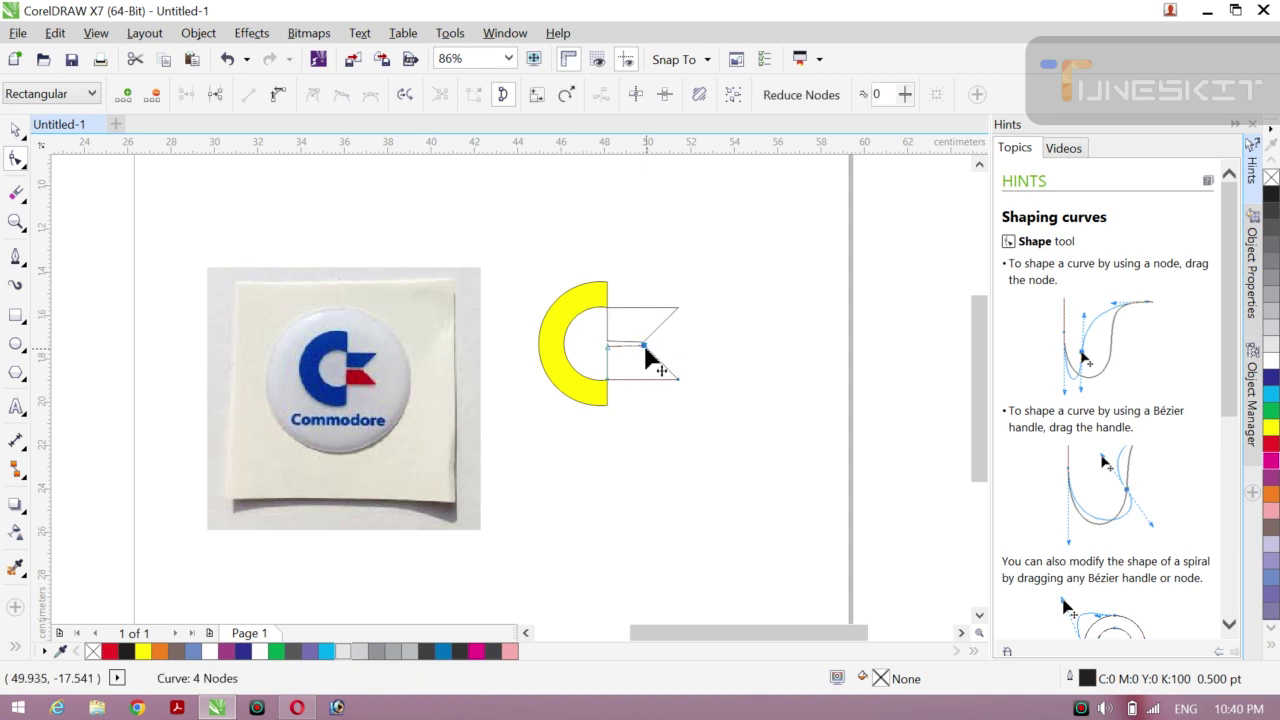
{"action": "left_click", "coordinate": [27, 141]}
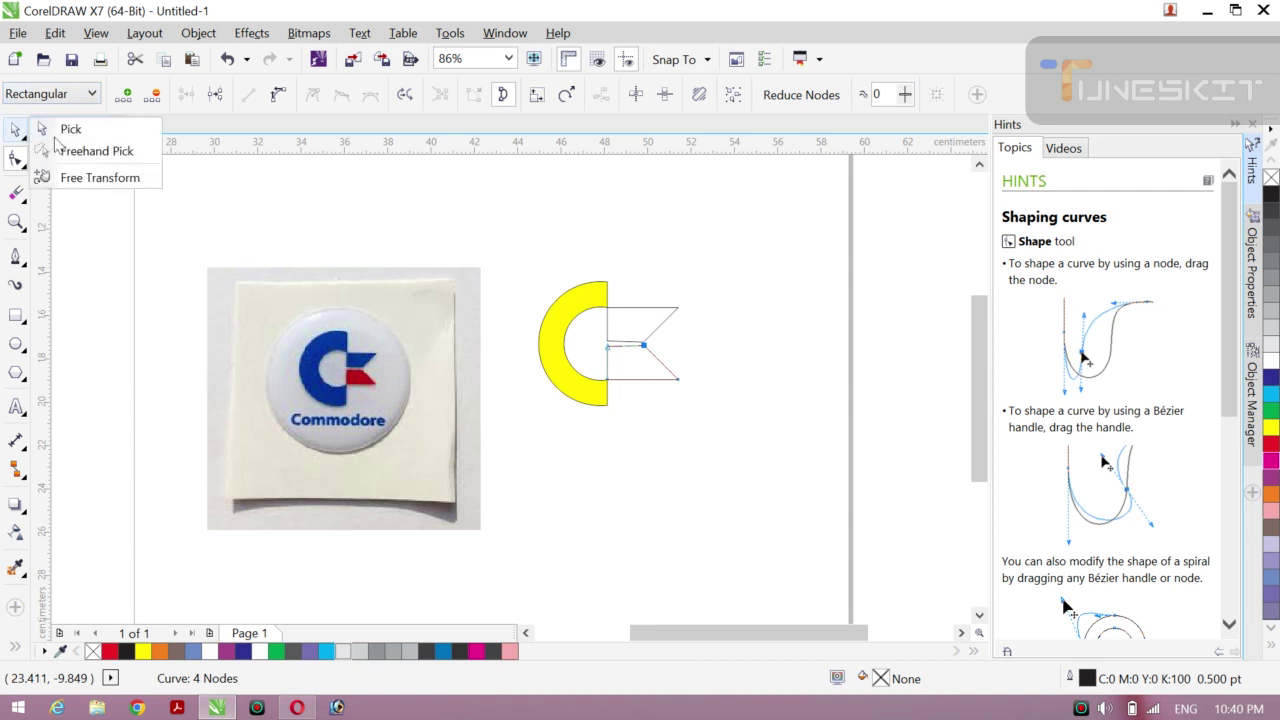
{"action": "left_click", "coordinate": [62, 129]}
{"action": "left_click", "coordinate": [312, 215]}
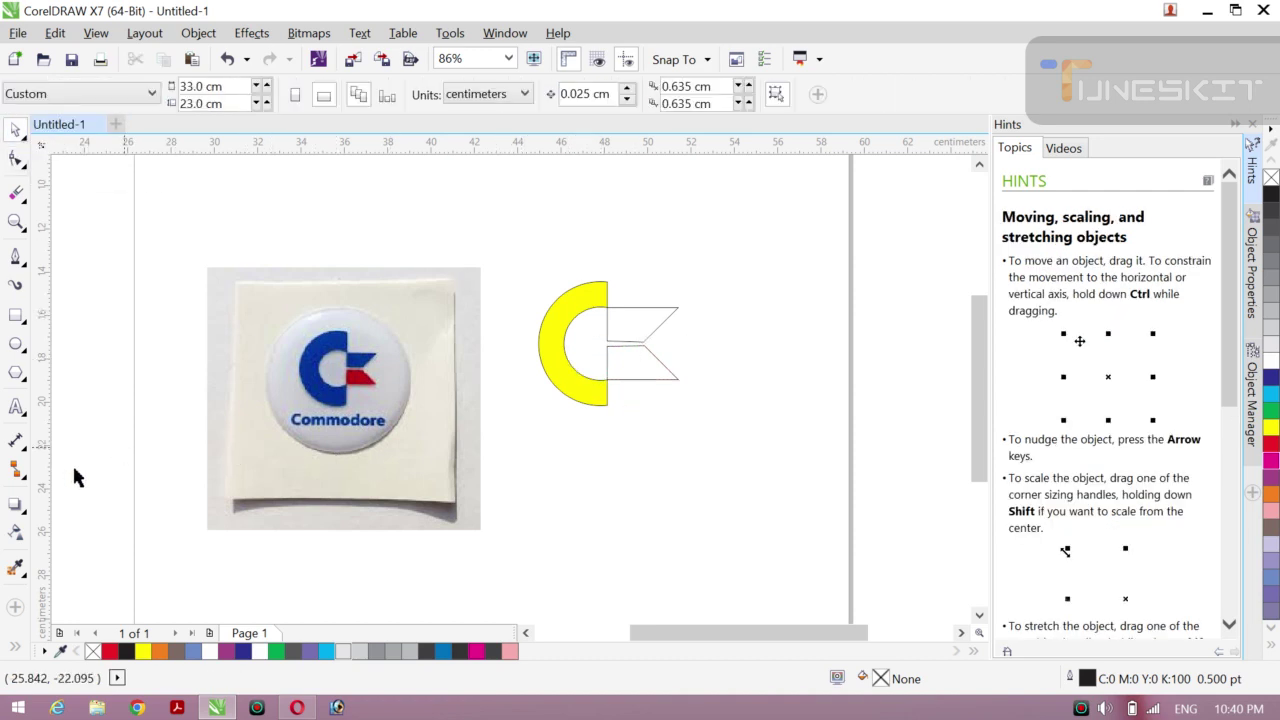
Smart-fill the lower and upper flag shapes with yellow and a 0.5 pt black outline.
{"action": "left_click", "coordinate": [16, 646]}
{"action": "left_click", "coordinate": [46, 643]}
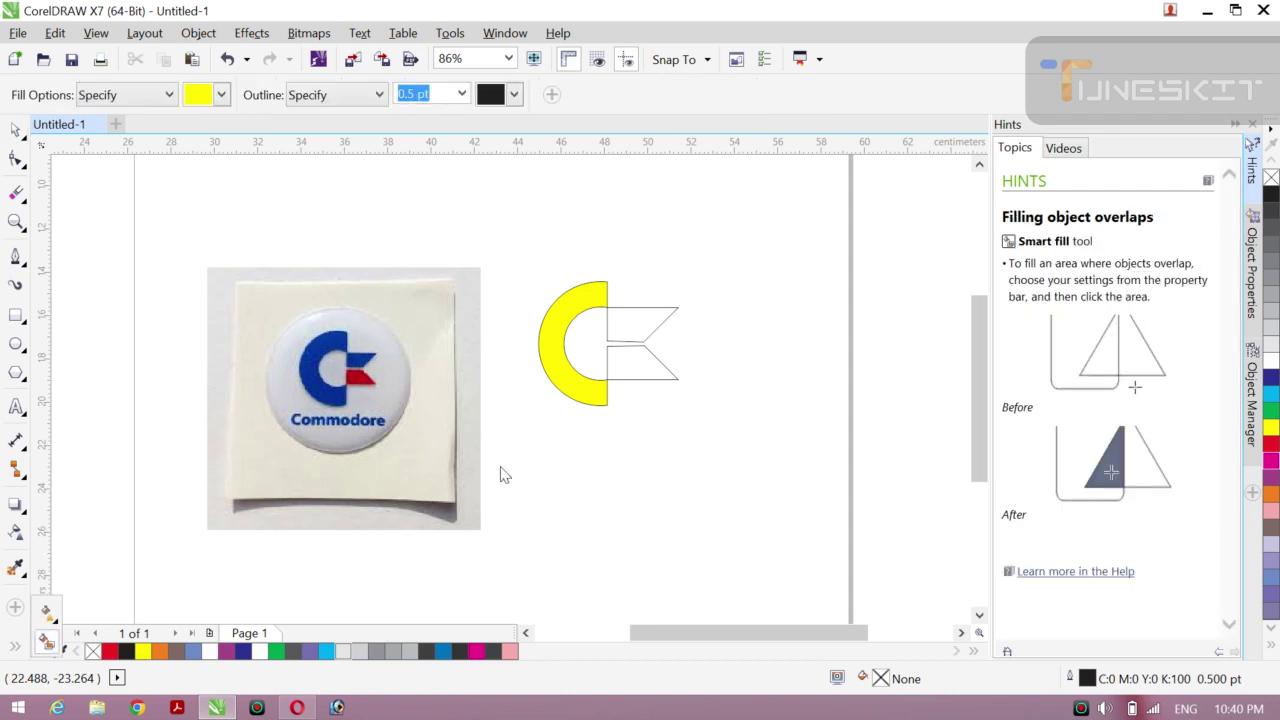
{"action": "left_click", "coordinate": [627, 360]}
{"action": "left_click", "coordinate": [629, 322]}
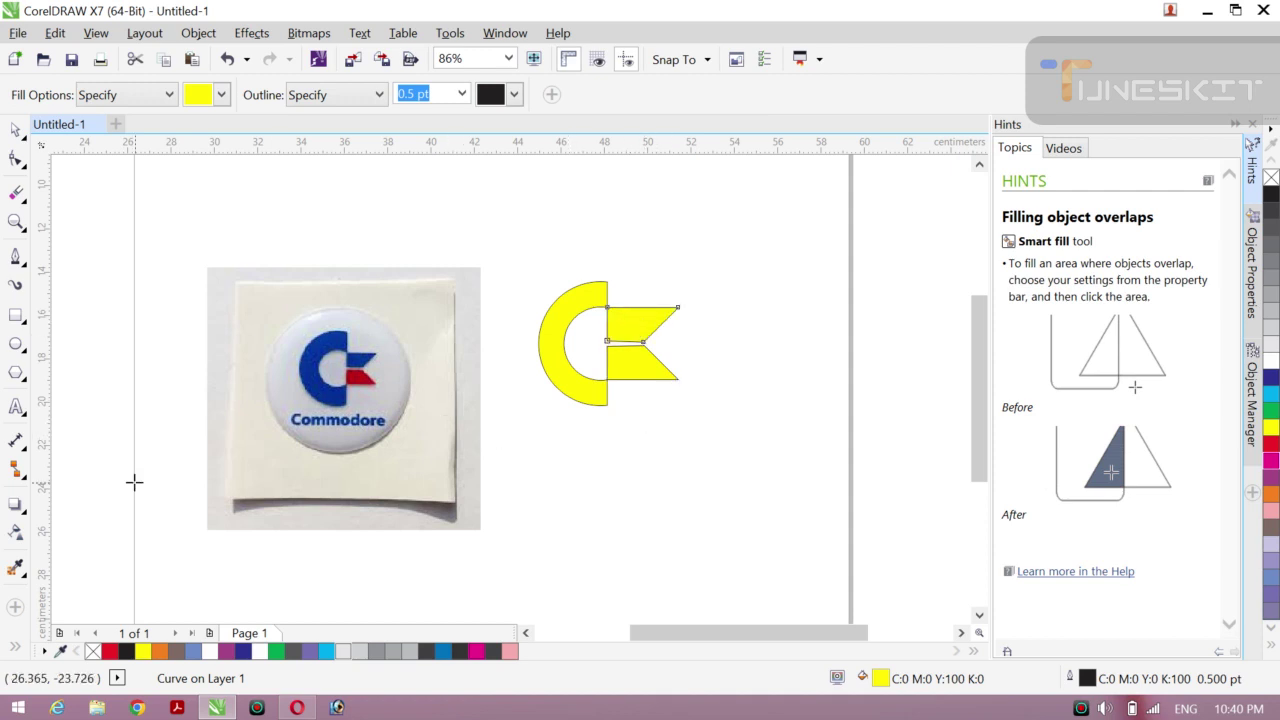
Sample the blue from the photo's C with the Color Eyedropper and apply it to the C shape and upper flag.
{"action": "left_click", "coordinate": [15, 568]}
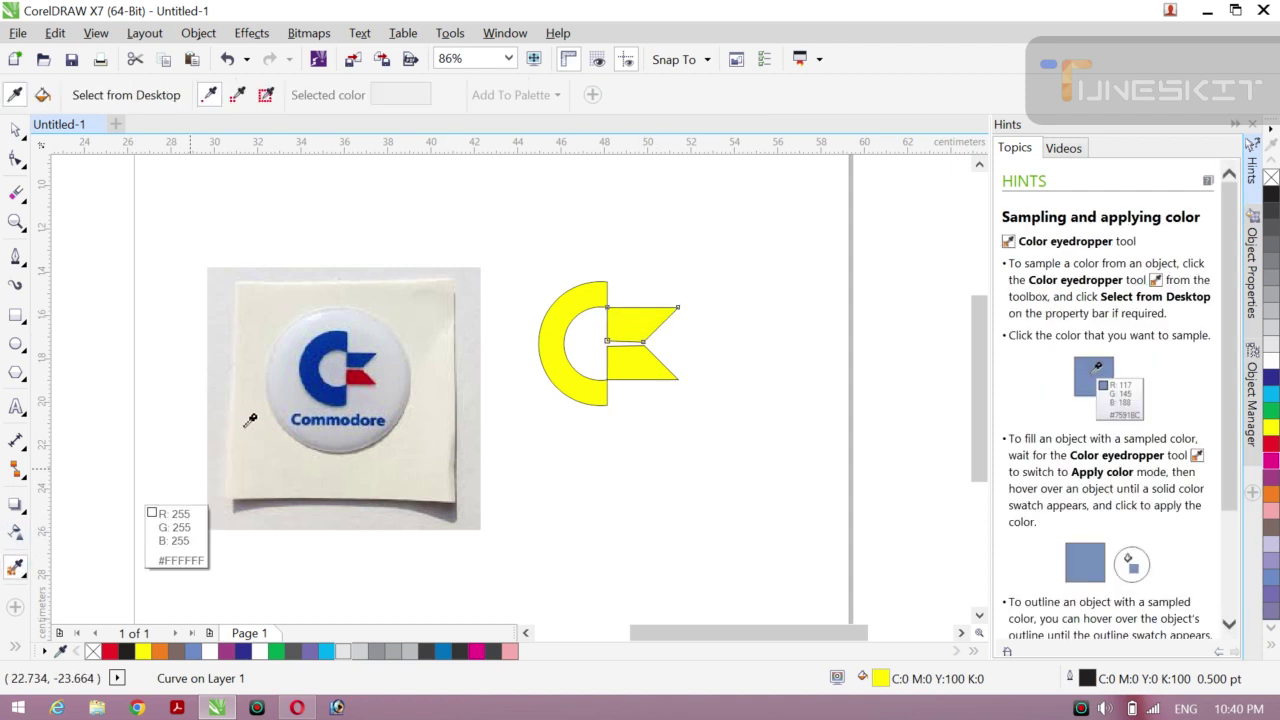
{"action": "left_click", "coordinate": [320, 378]}
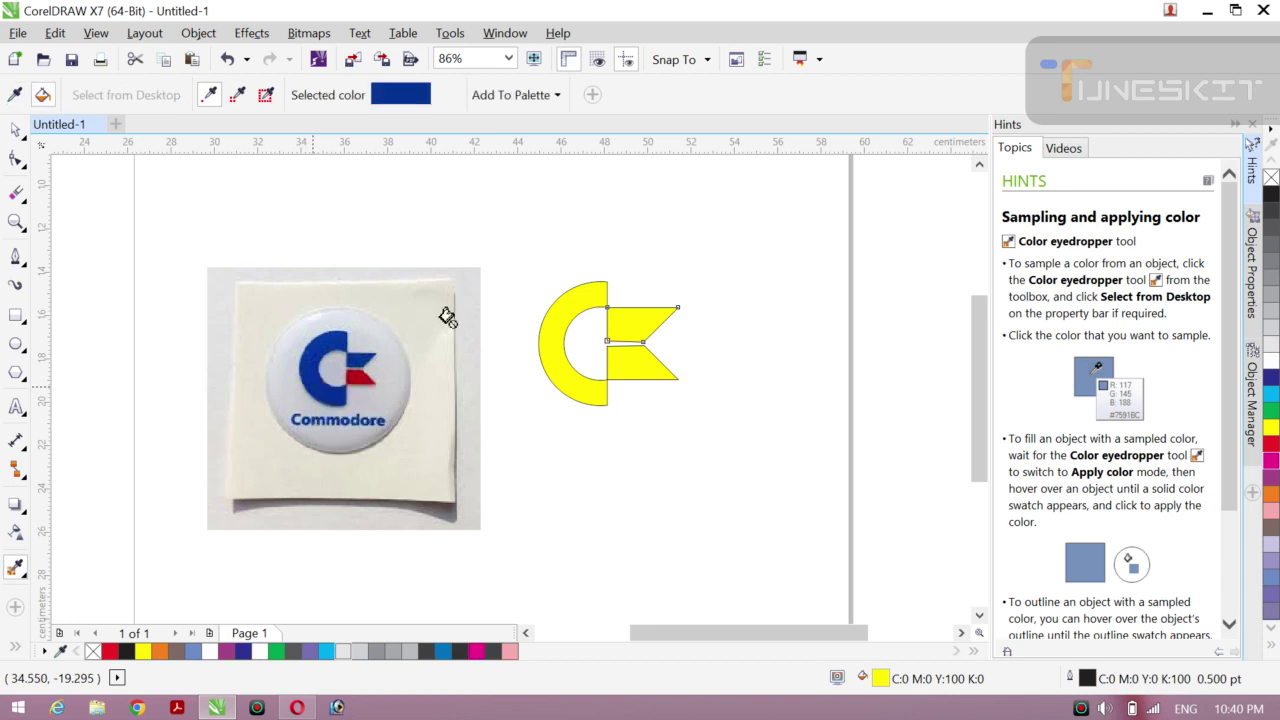
{"action": "left_click", "coordinate": [563, 308]}
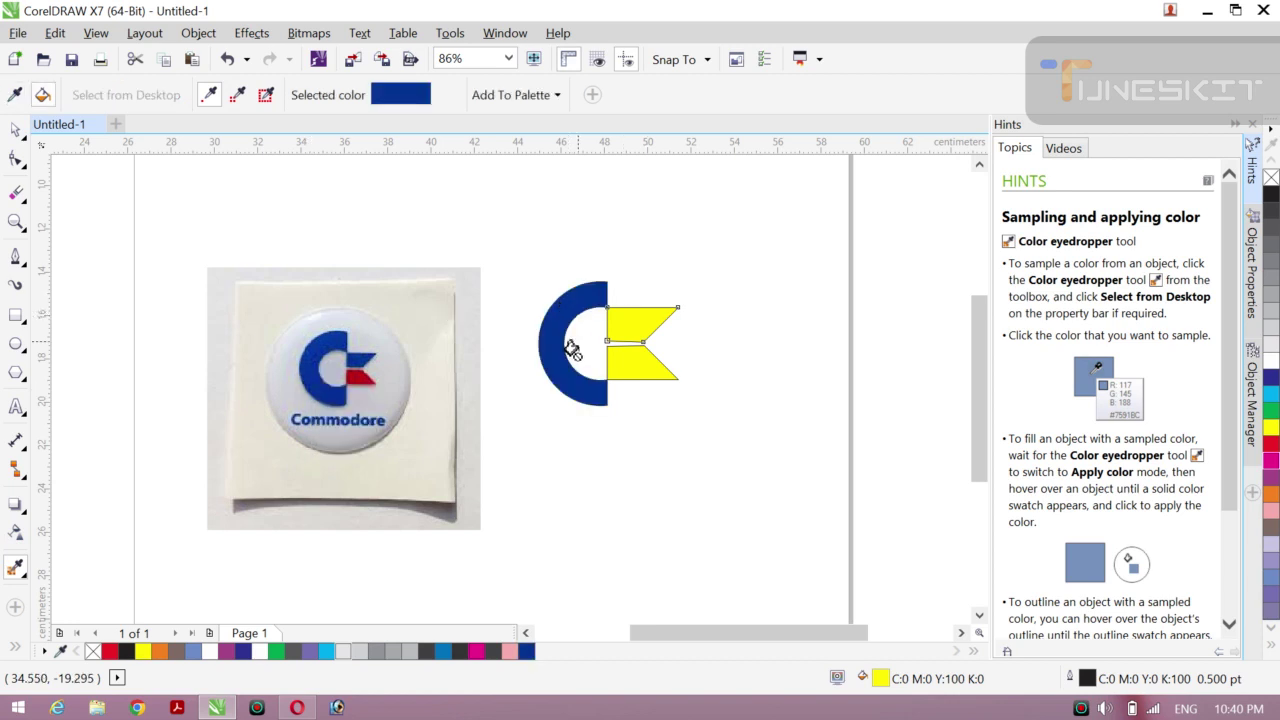
{"action": "left_click", "coordinate": [626, 328]}
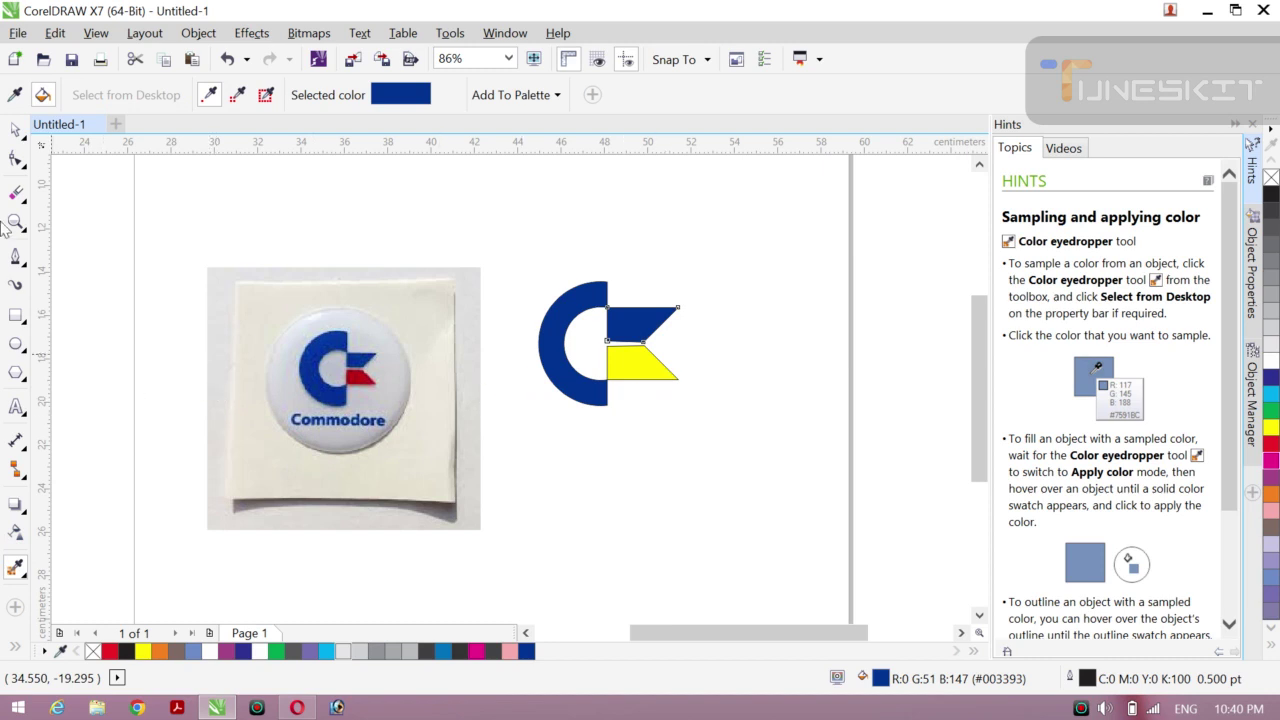
Sample the red from the photo's lower flag with the Color Eyedropper and apply it to the yellow lower flag shape.
{"action": "left_click", "coordinate": [15, 130]}
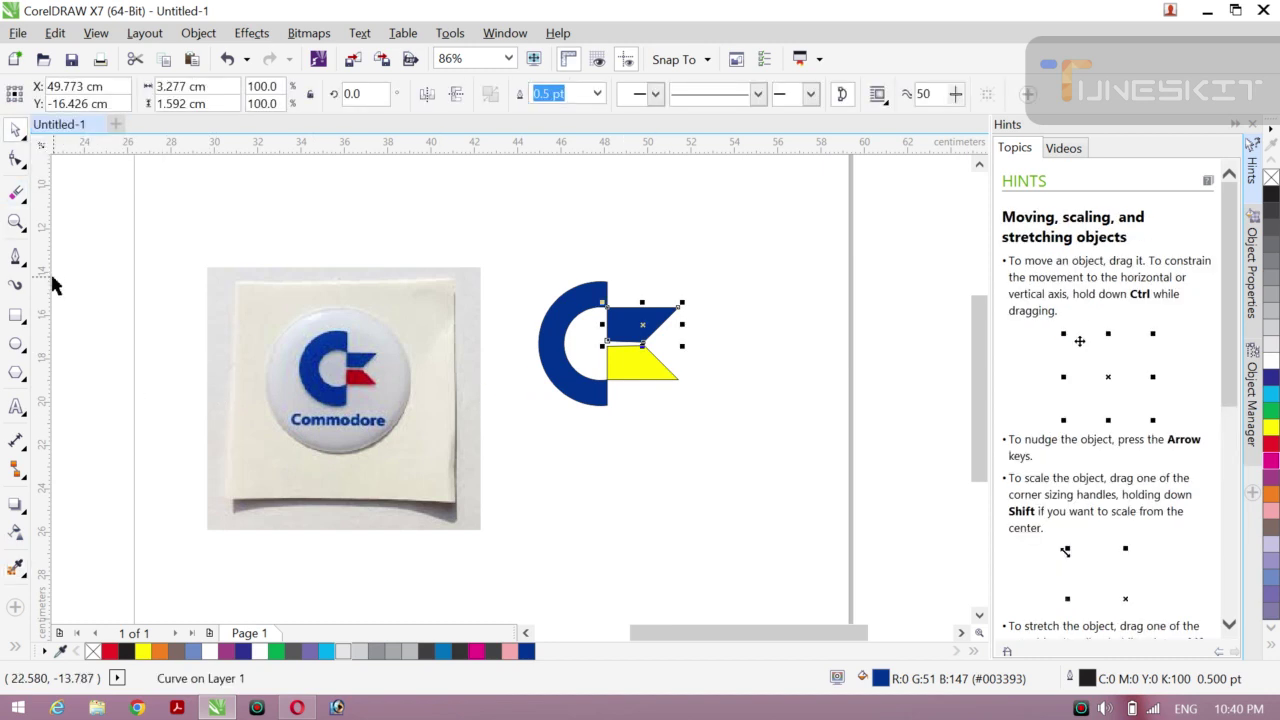
{"action": "left_click", "coordinate": [15, 569]}
{"action": "left_click", "coordinate": [365, 371]}
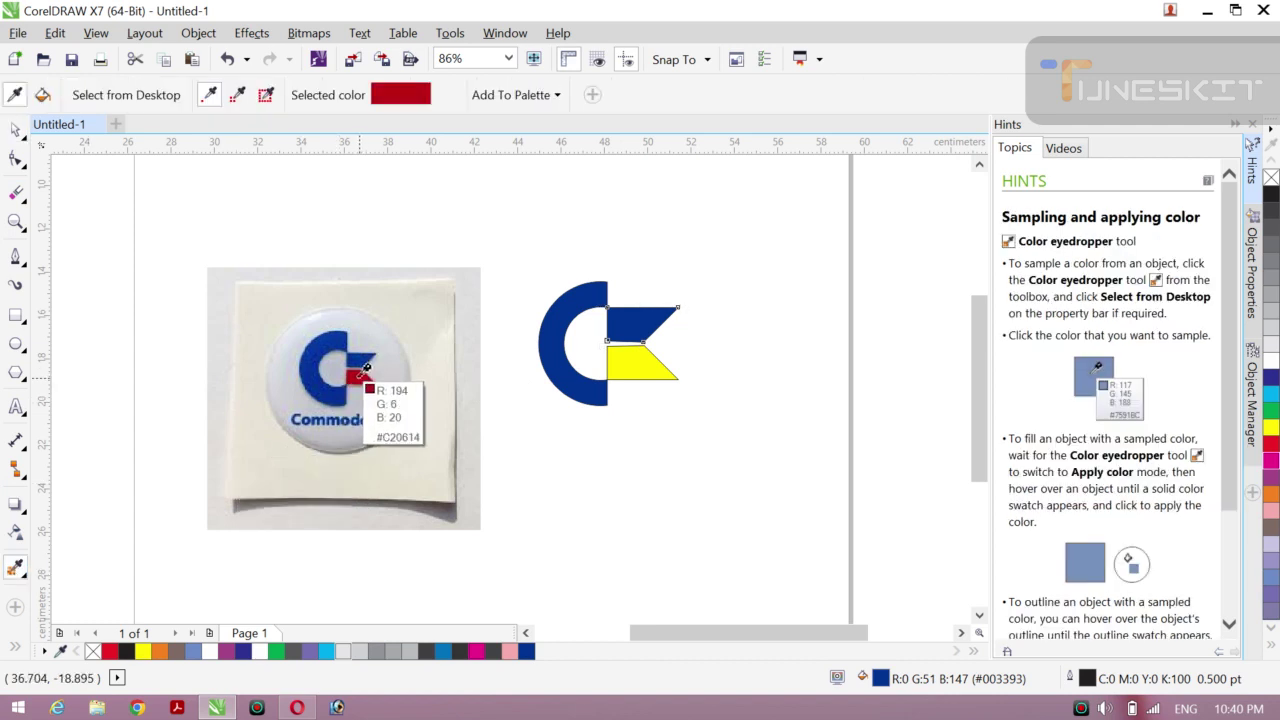
{"action": "left_click", "coordinate": [630, 366]}
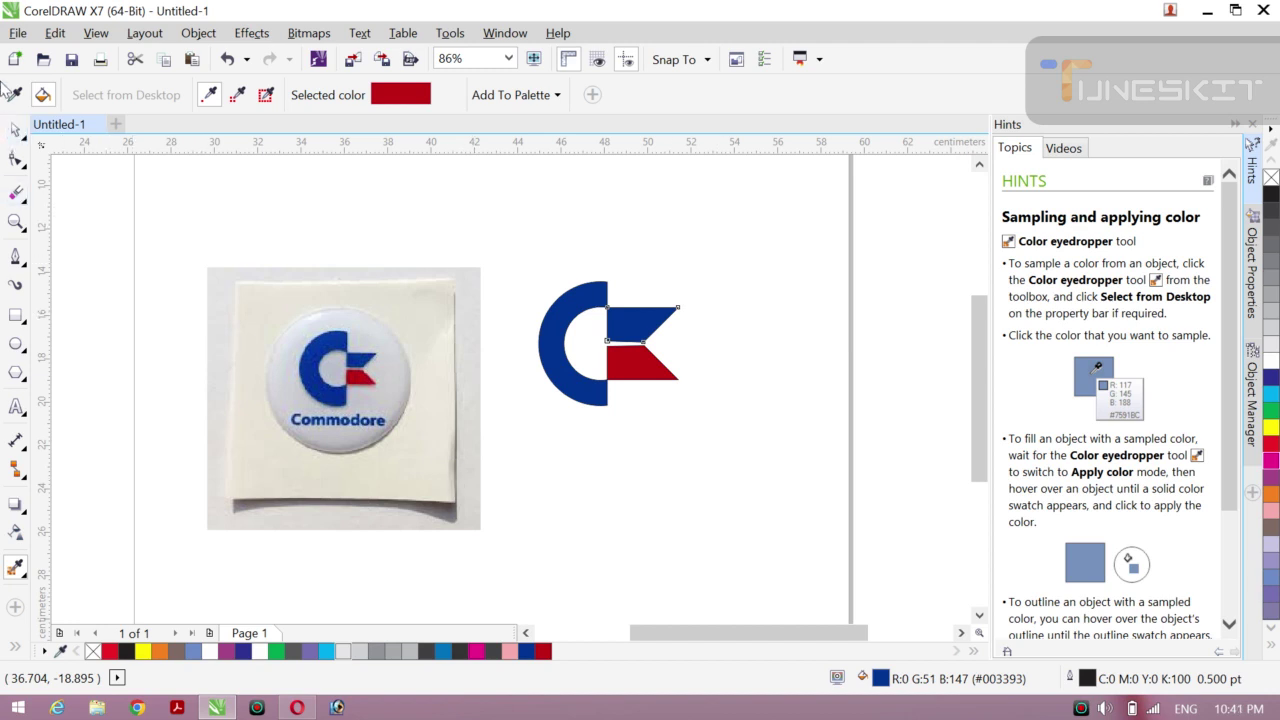
Remove the outline from the C and both flag shapes by setting their outline width to None.
{"action": "left_click", "coordinate": [22, 134]}
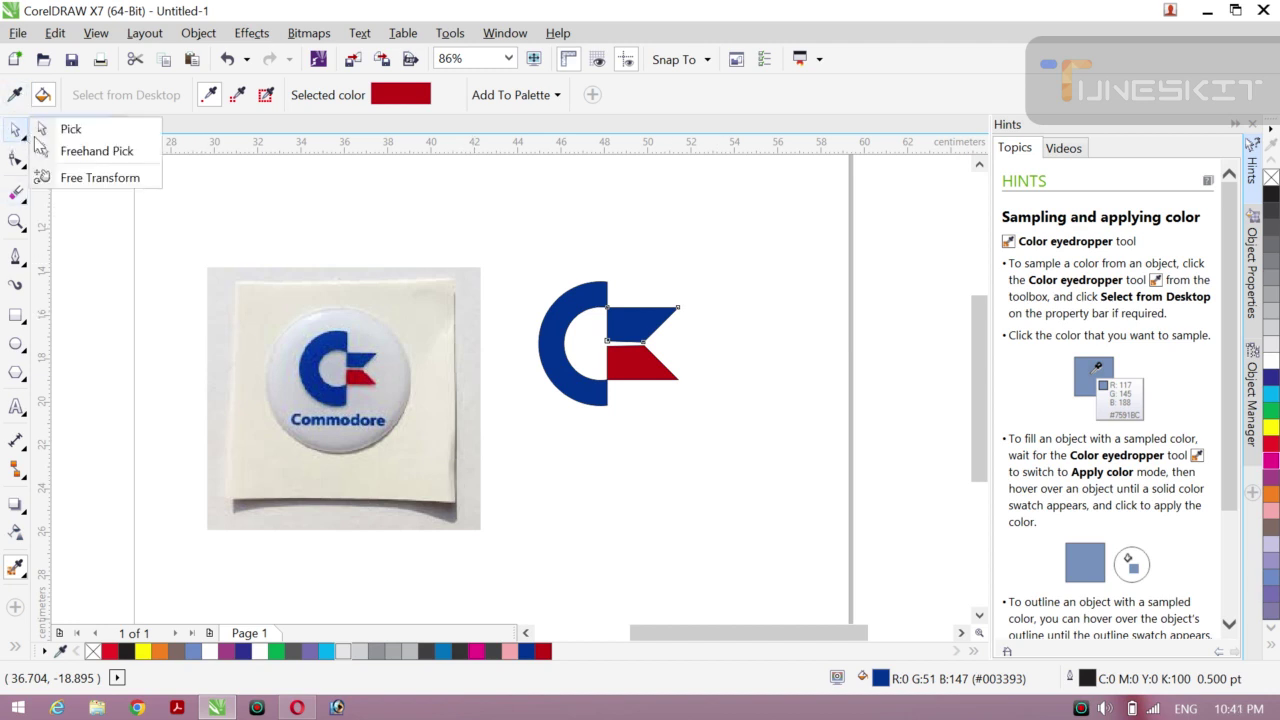
{"action": "left_click", "coordinate": [65, 127]}
{"action": "left_click", "coordinate": [253, 208]}
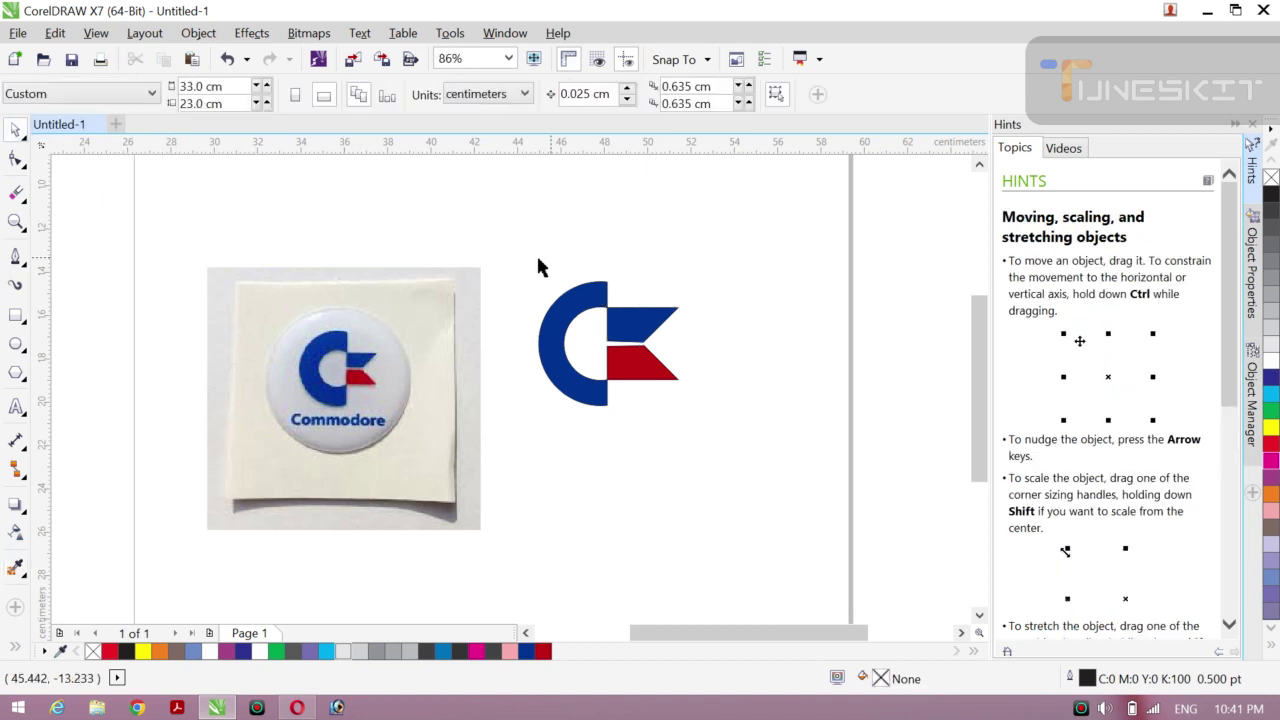
{"action": "left_click_drag", "start_coordinate": [501, 252], "coordinate": [733, 407]}
{"action": "left_click", "coordinate": [803, 93]}
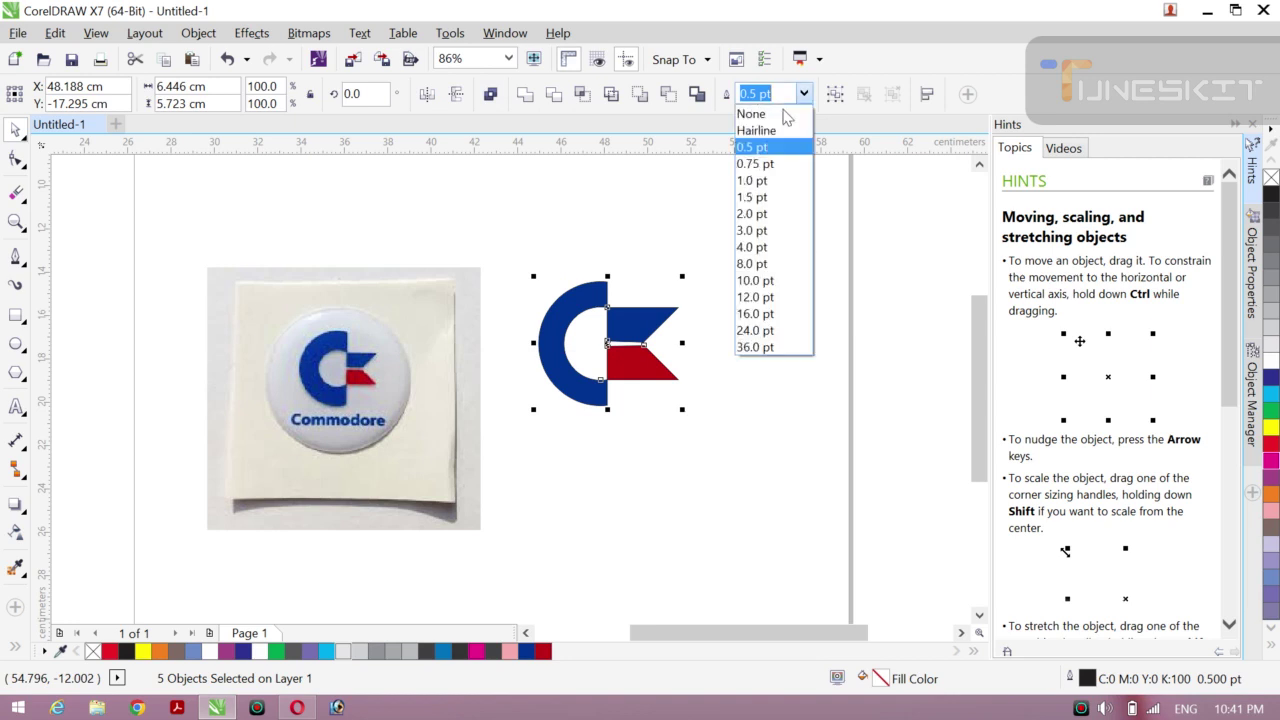
{"action": "left_click", "coordinate": [760, 115]}
{"action": "left_click", "coordinate": [732, 233]}
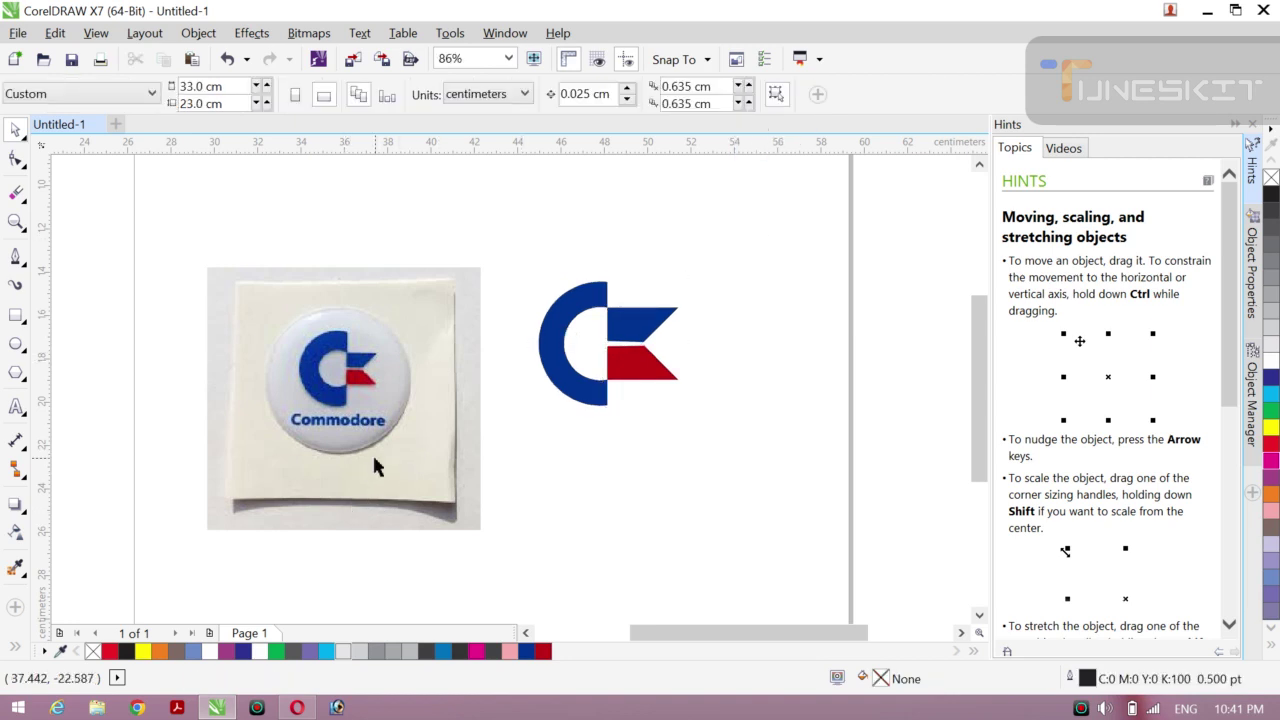
Add the artistic text "Commodore" in Arial 24 pt below the C shape.
{"action": "left_click", "coordinate": [16, 408]}
{"action": "left_click", "coordinate": [543, 445]}
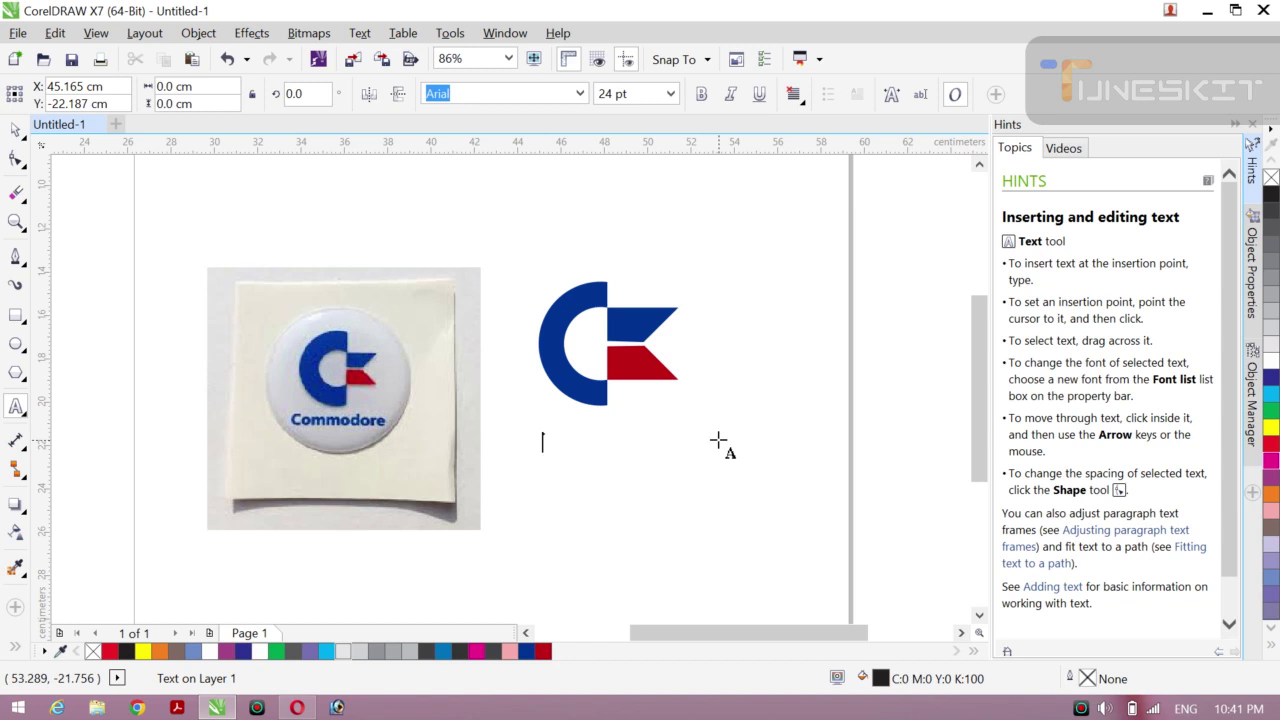
{"action": "type", "text": "CA"}
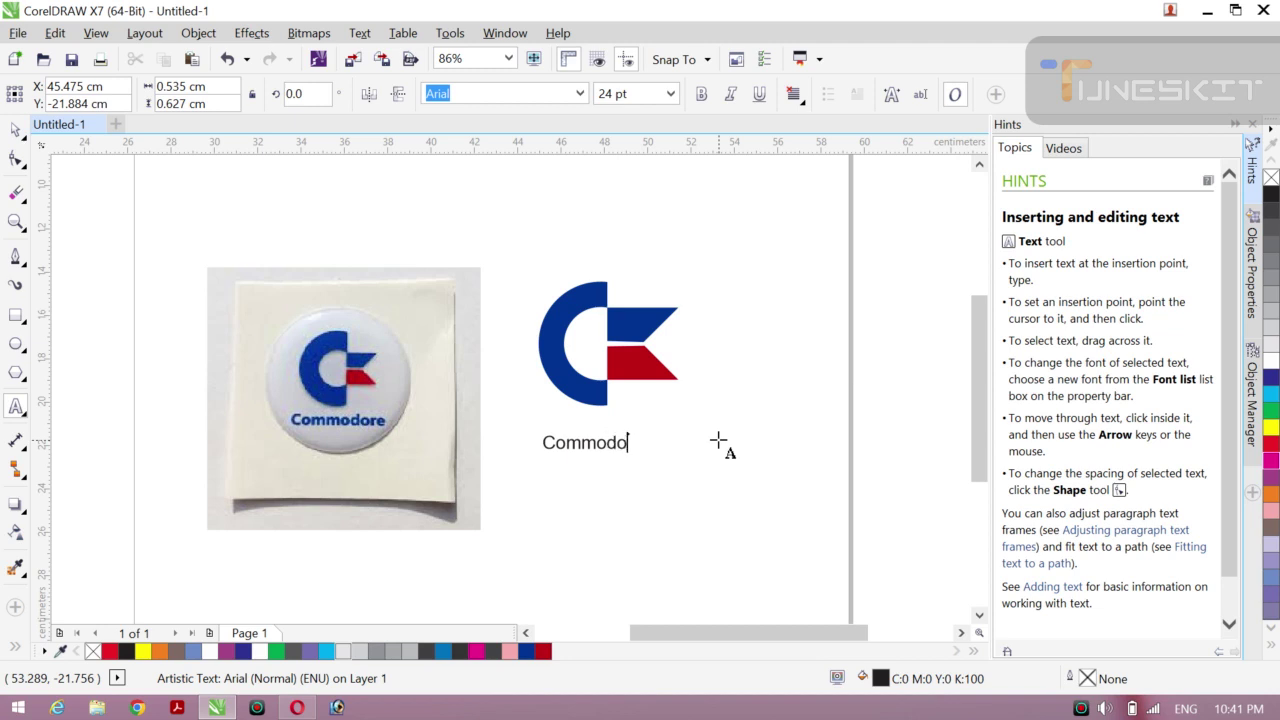
{"action": "key", "text": "Escape"}
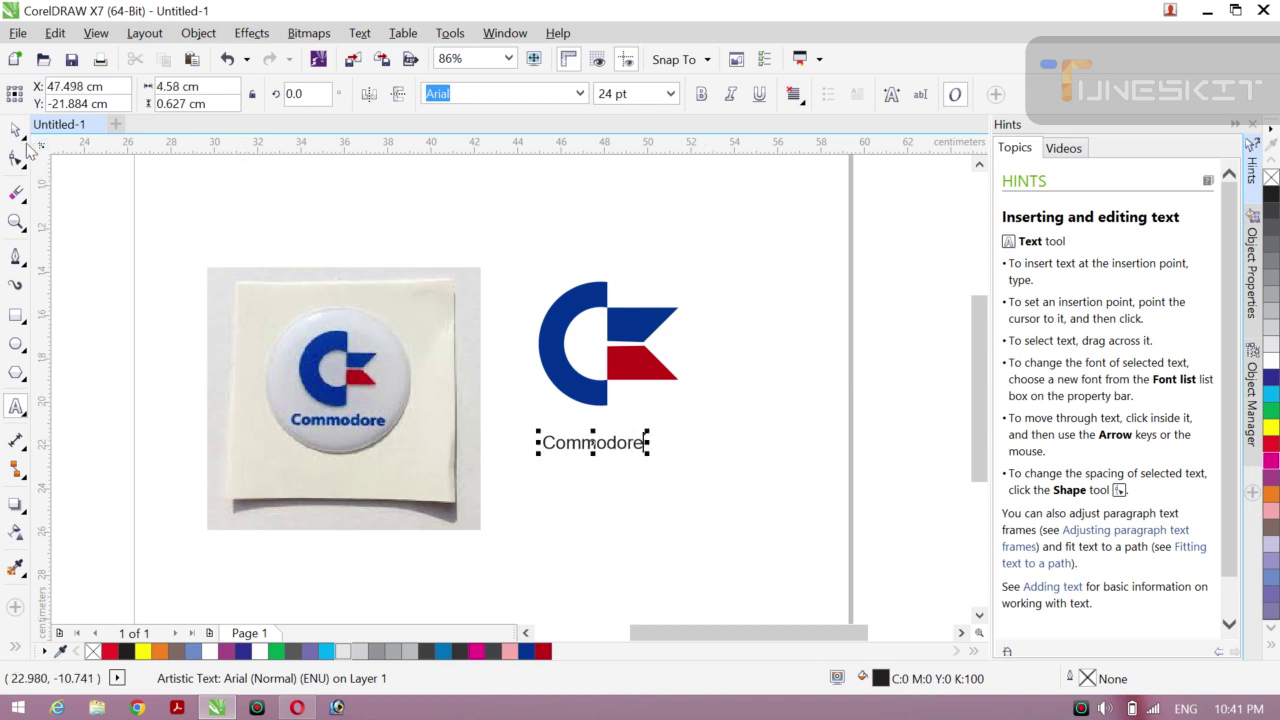
Enlarge the Commodore text to about 7.2 cm wide and move it directly beneath the logo shapes.
{"action": "left_click", "coordinate": [20, 134]}
{"action": "left_click", "coordinate": [70, 126]}
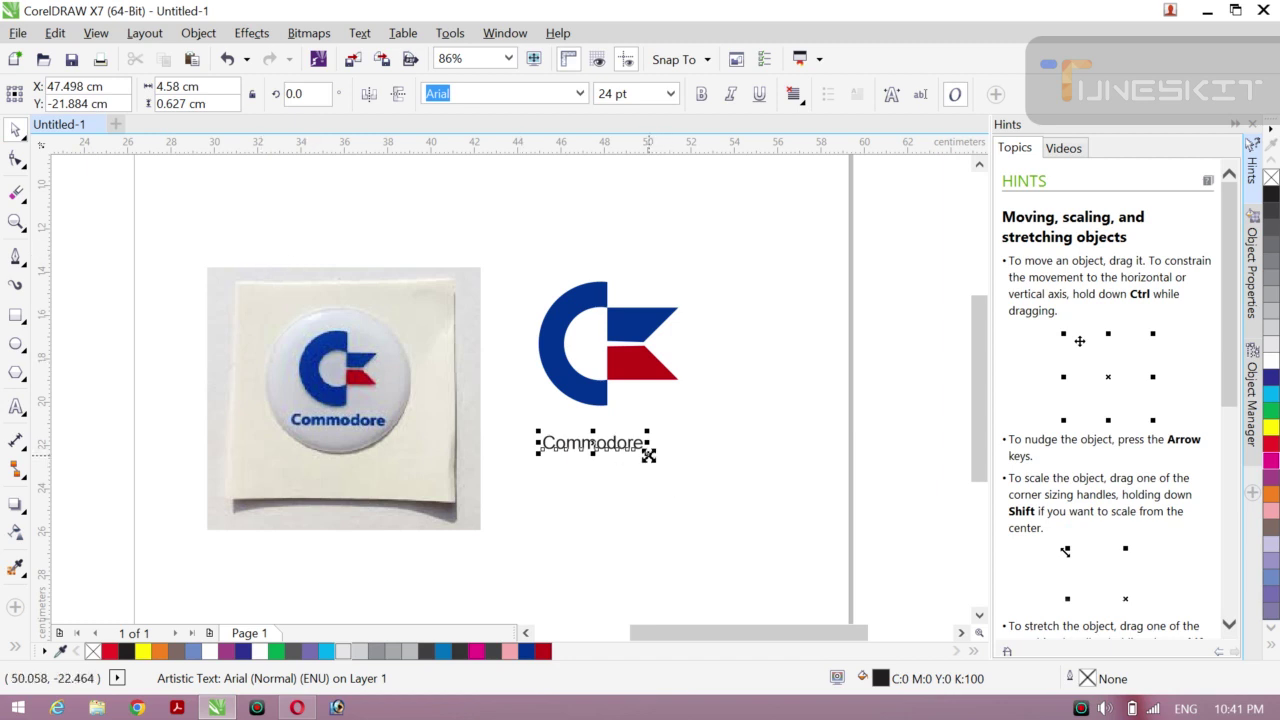
{"action": "left_click_drag", "start_coordinate": [648, 454], "coordinate": [660, 498]}
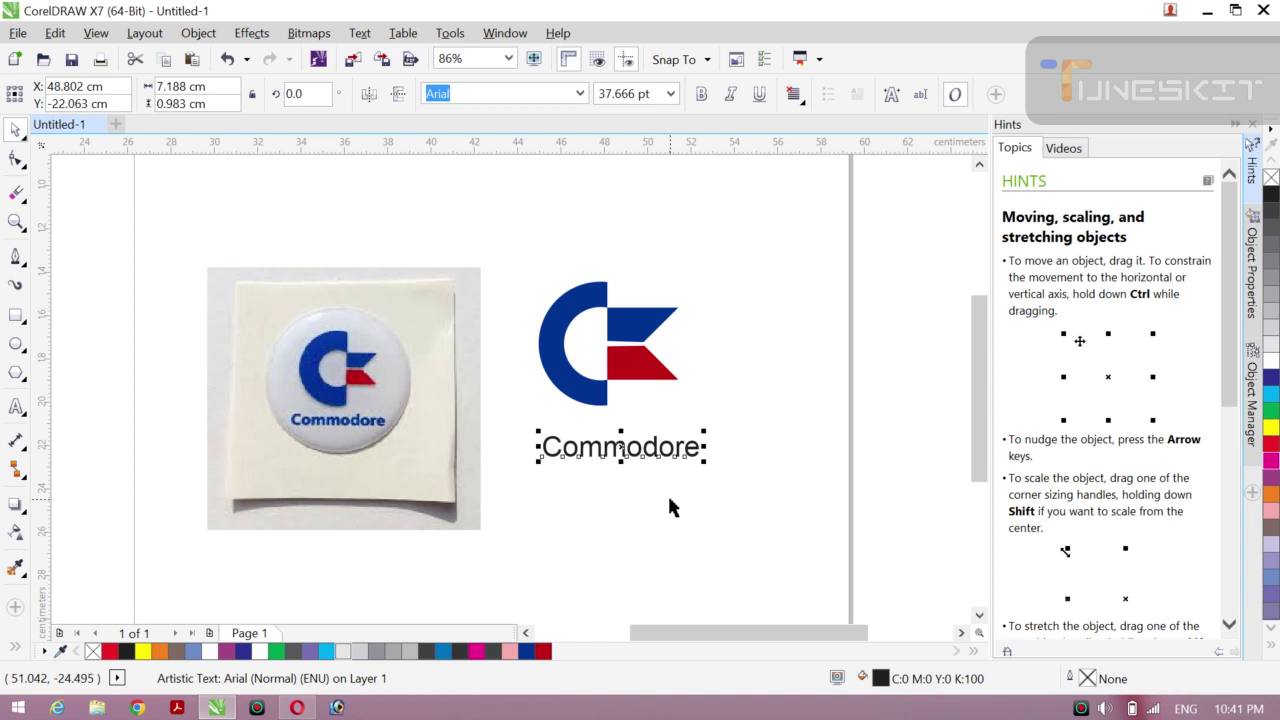
{"action": "left_click_drag", "start_coordinate": [621, 448], "coordinate": [607, 426]}
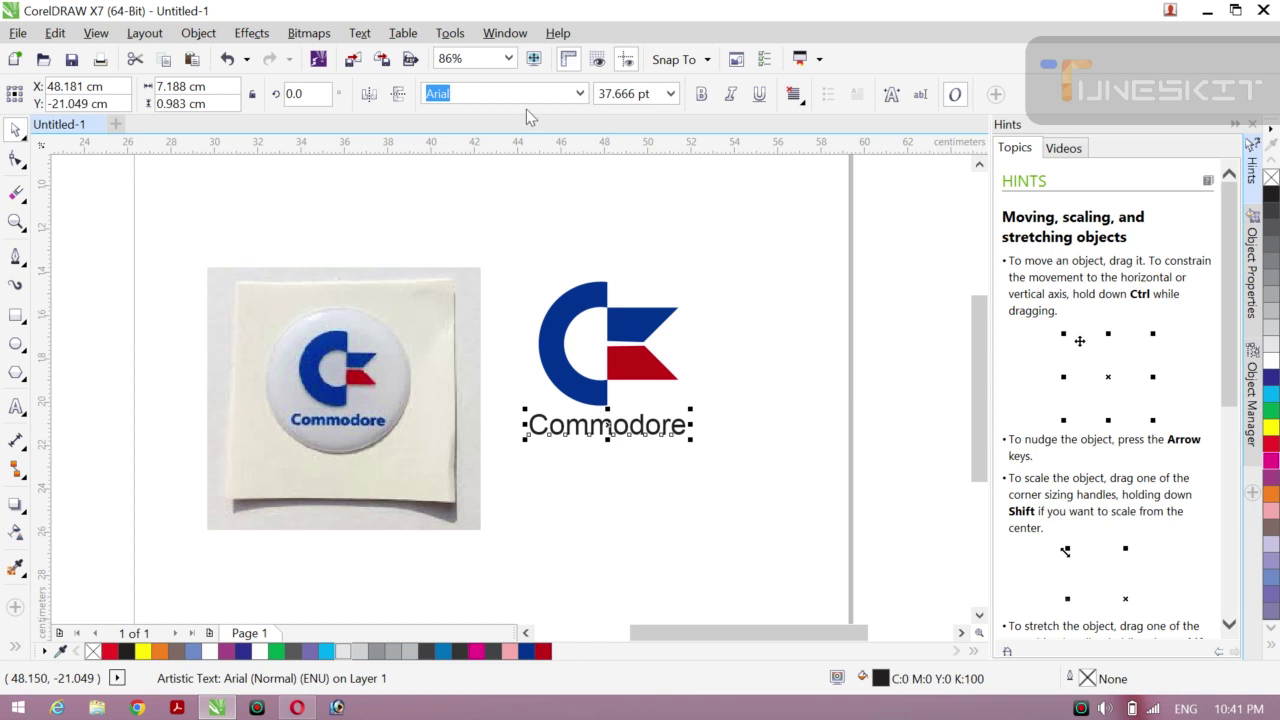
Make the Commodore text bold and delete the reference photo.
{"action": "left_click", "coordinate": [699, 94]}
{"action": "left_click", "coordinate": [717, 213]}
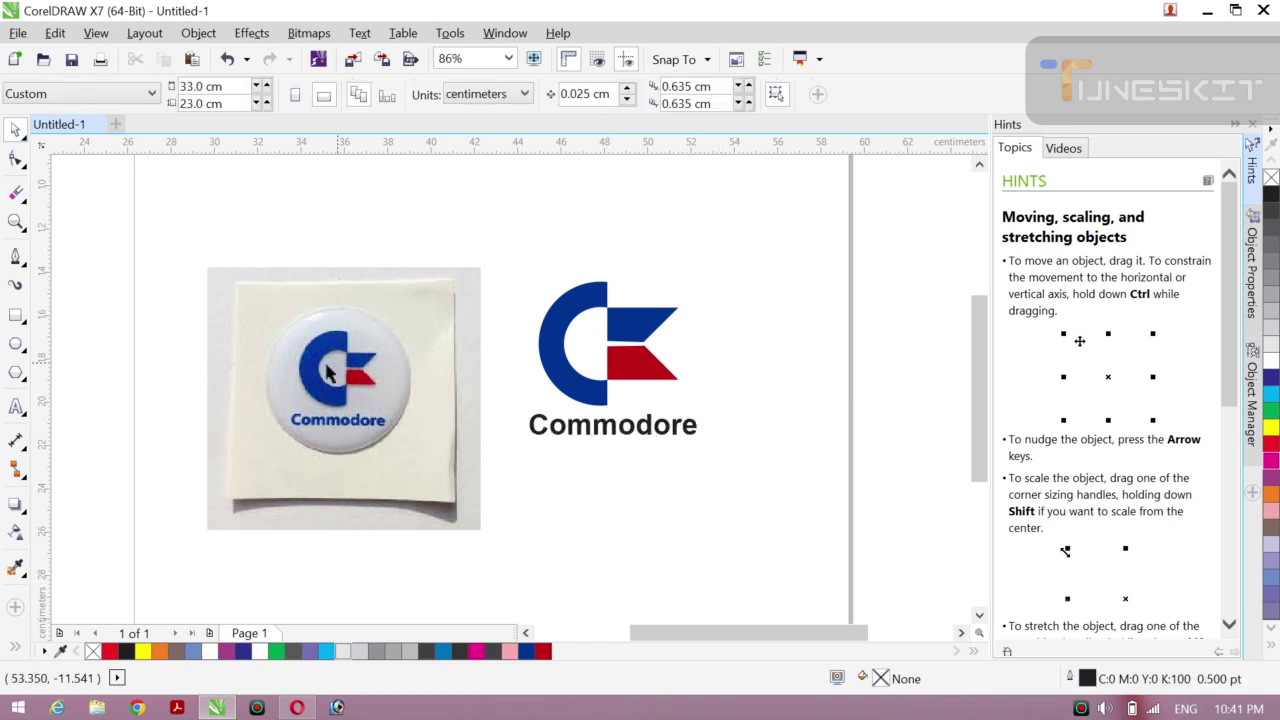
{"action": "left_click", "coordinate": [276, 400]}
{"action": "key", "text": "Delete"}
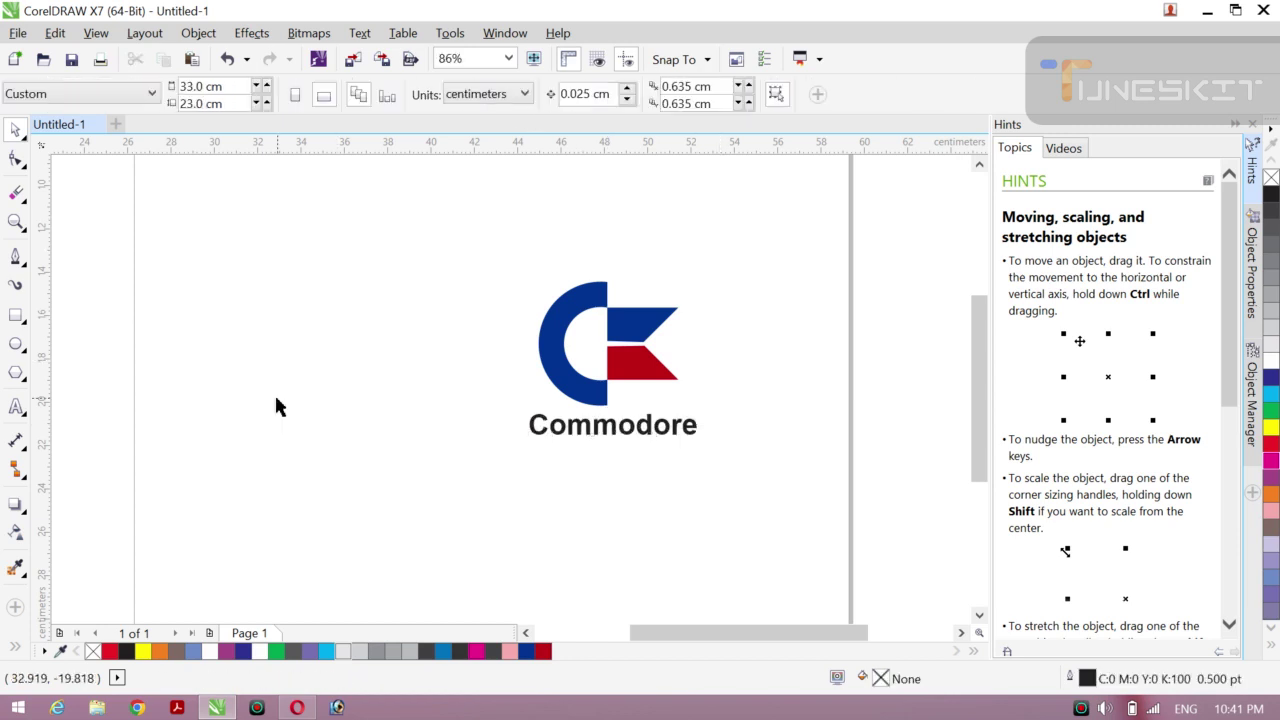
Group the logo shapes with the Commodore text and centre the group on the page.
{"action": "left_click_drag", "start_coordinate": [480, 262], "coordinate": [754, 490]}
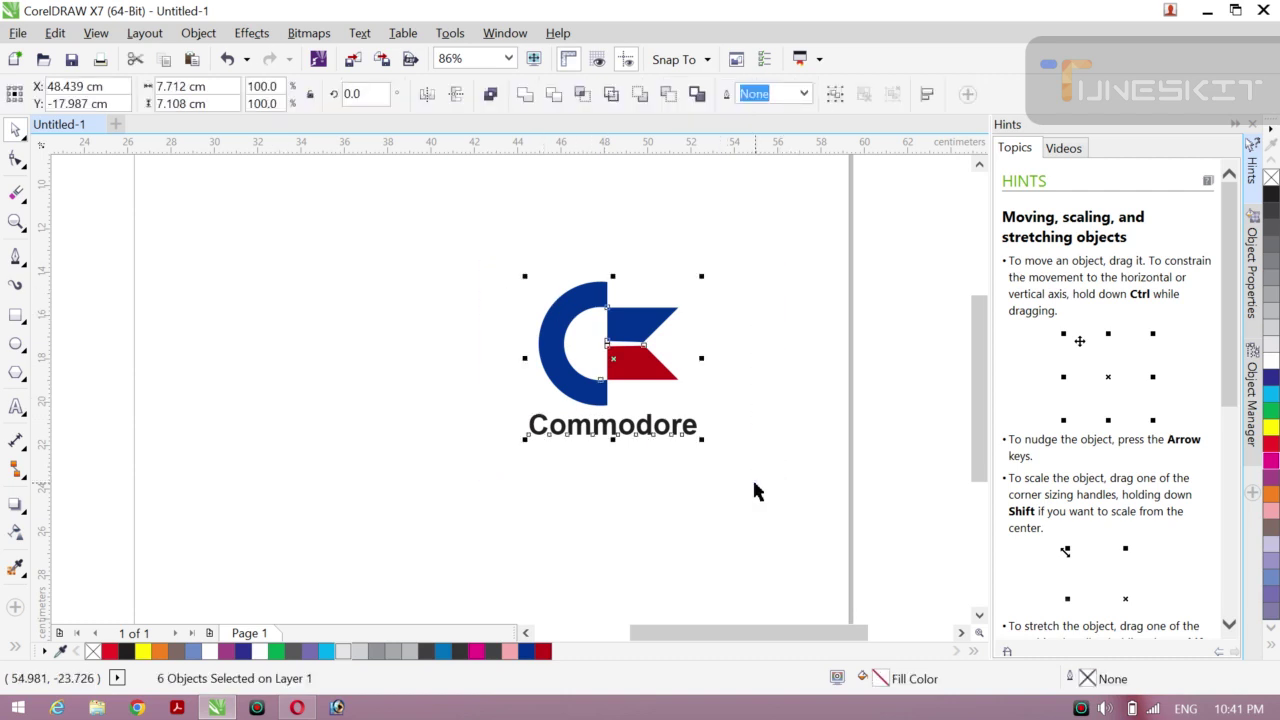
{"action": "key", "text": "ctrl+g"}
{"action": "key", "text": "p"}
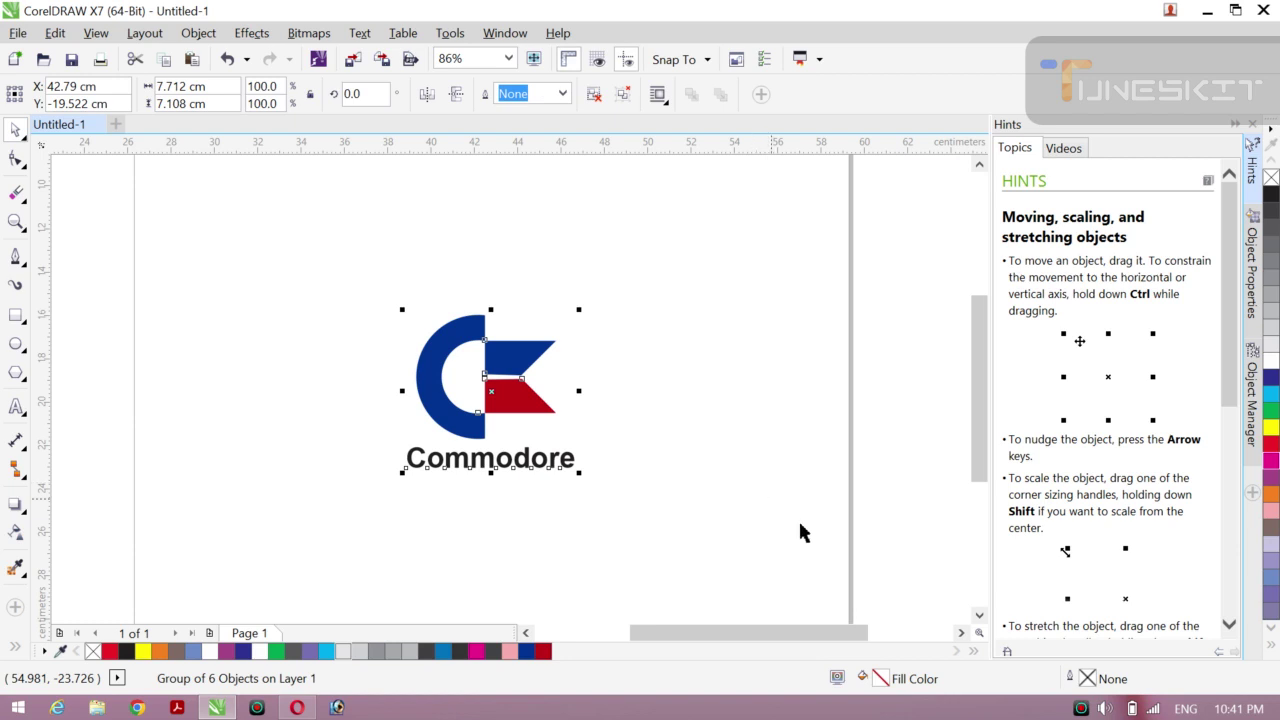
{"action": "left_click", "coordinate": [750, 530]}
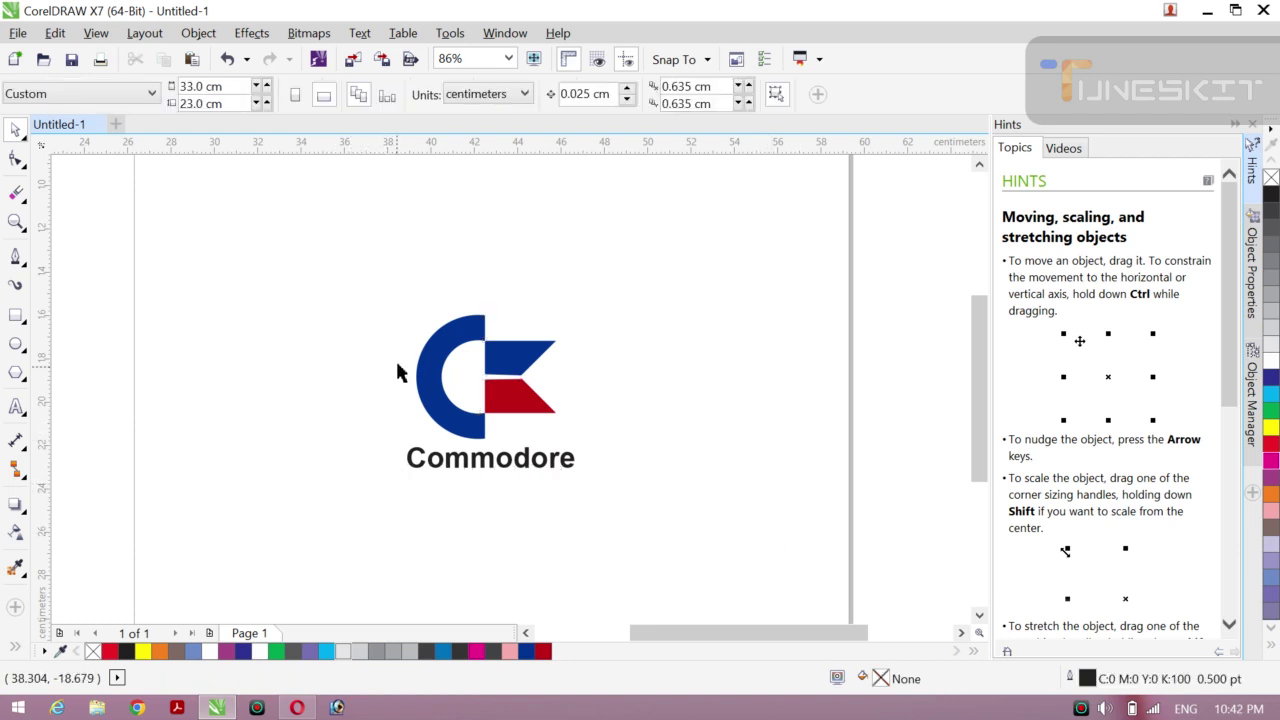
Enlarge the grouped logo proportionally about its centre, keeping it in the middle of the page.
{"action": "left_click", "coordinate": [457, 444]}
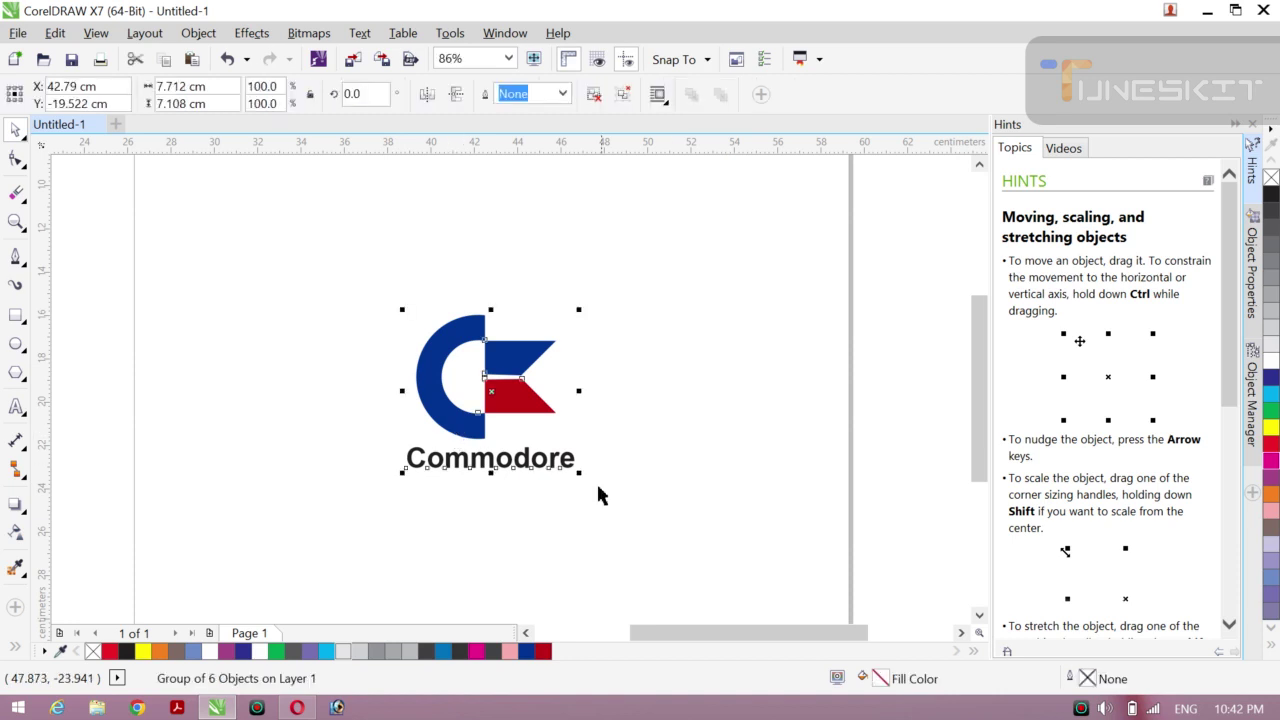
{"action": "left_click_drag", "start_coordinate": [578, 472], "coordinate": [666, 519]}
{"action": "left_click", "coordinate": [785, 463]}
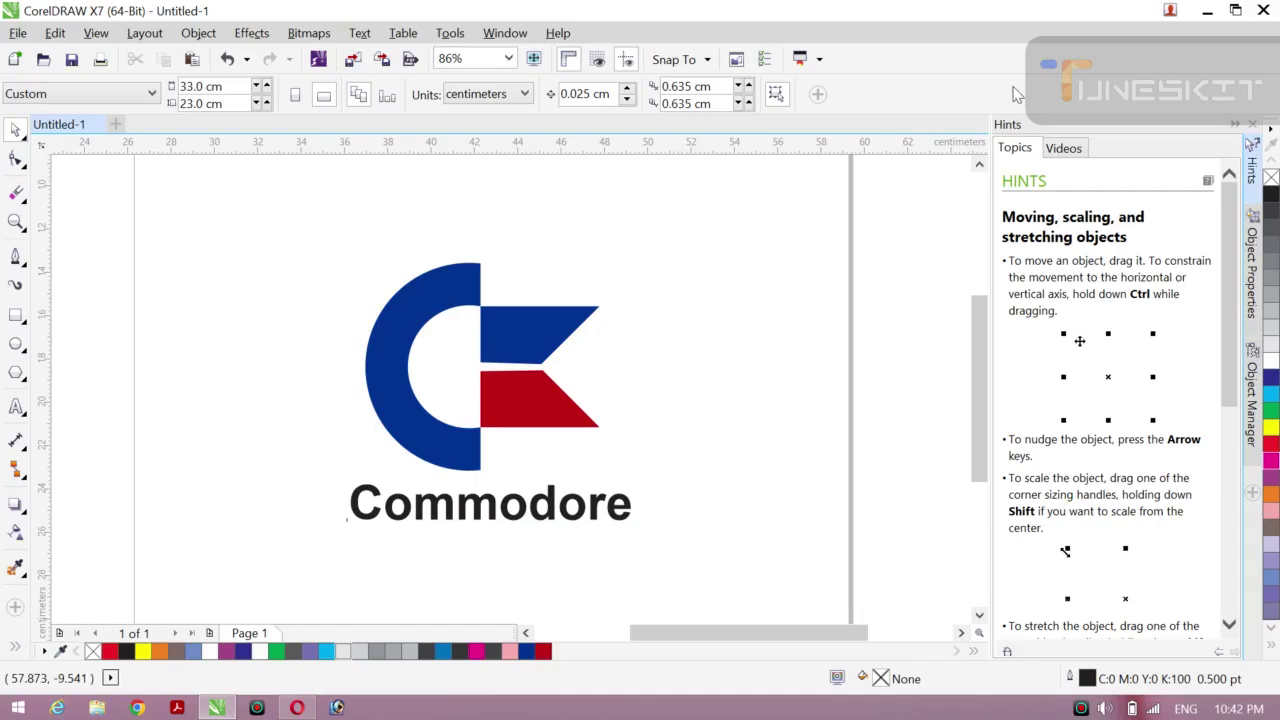
{"action": "left_click", "coordinate": [1207, 10]}
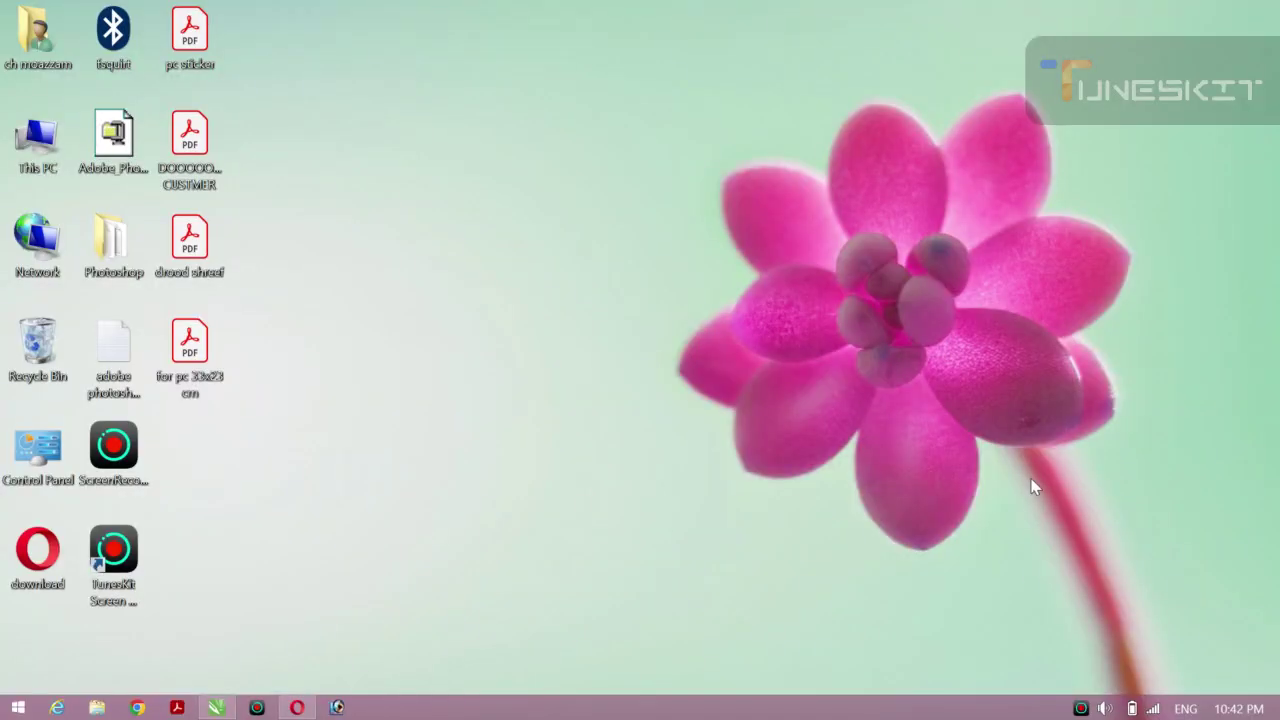
{"action": "left_click", "coordinate": [1082, 708]}
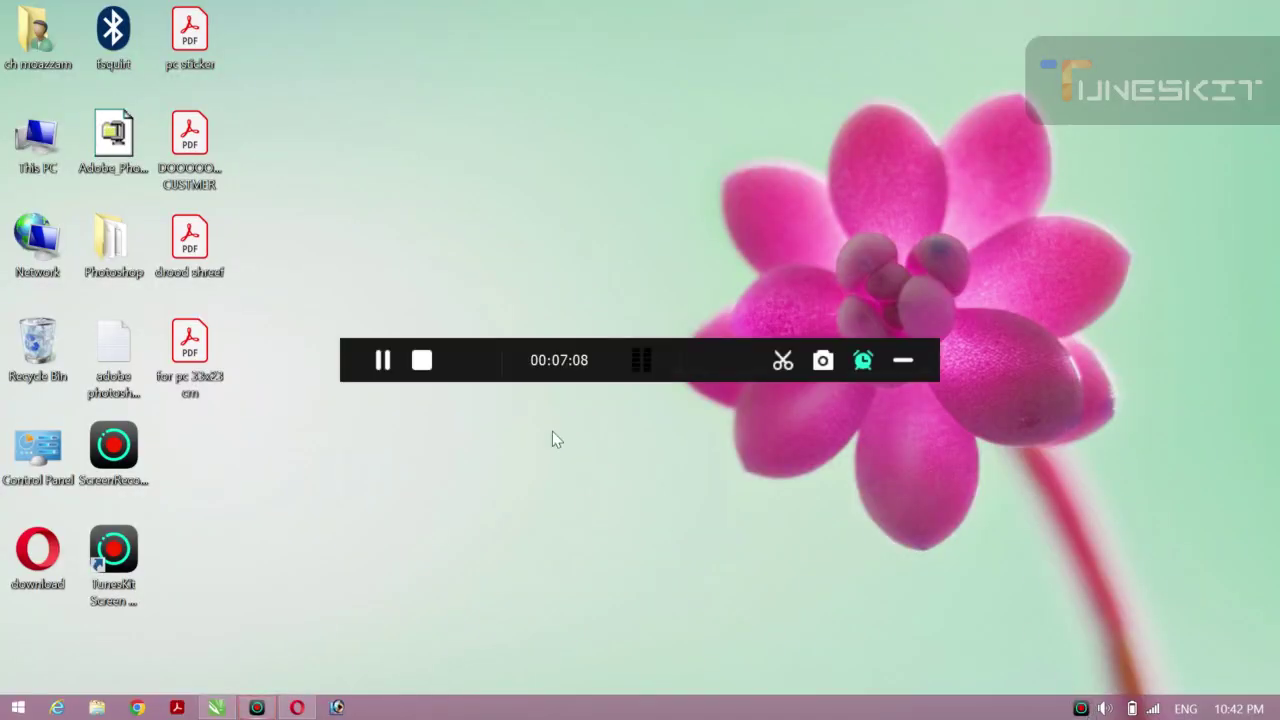